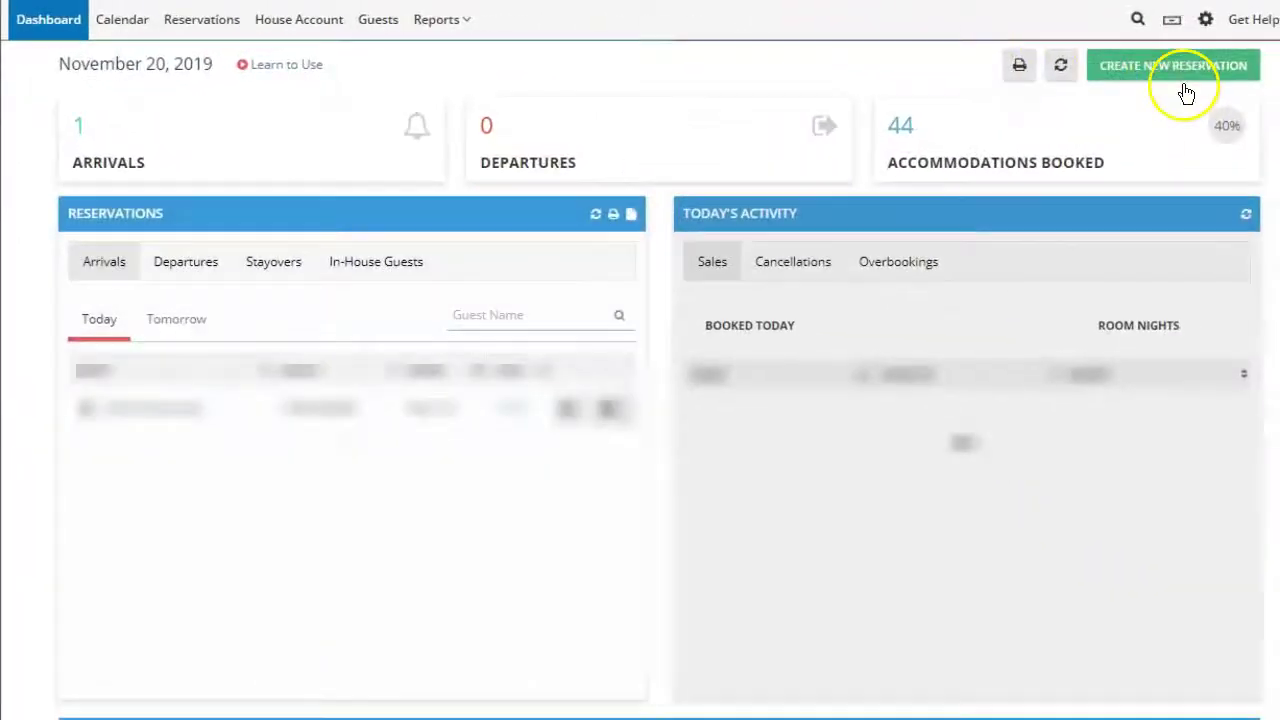
Step: Open a New Reservation from the Dashboard, defaulting to 11/20–11/21/2019
{"action": "left_click", "coordinate": [1183, 70]}
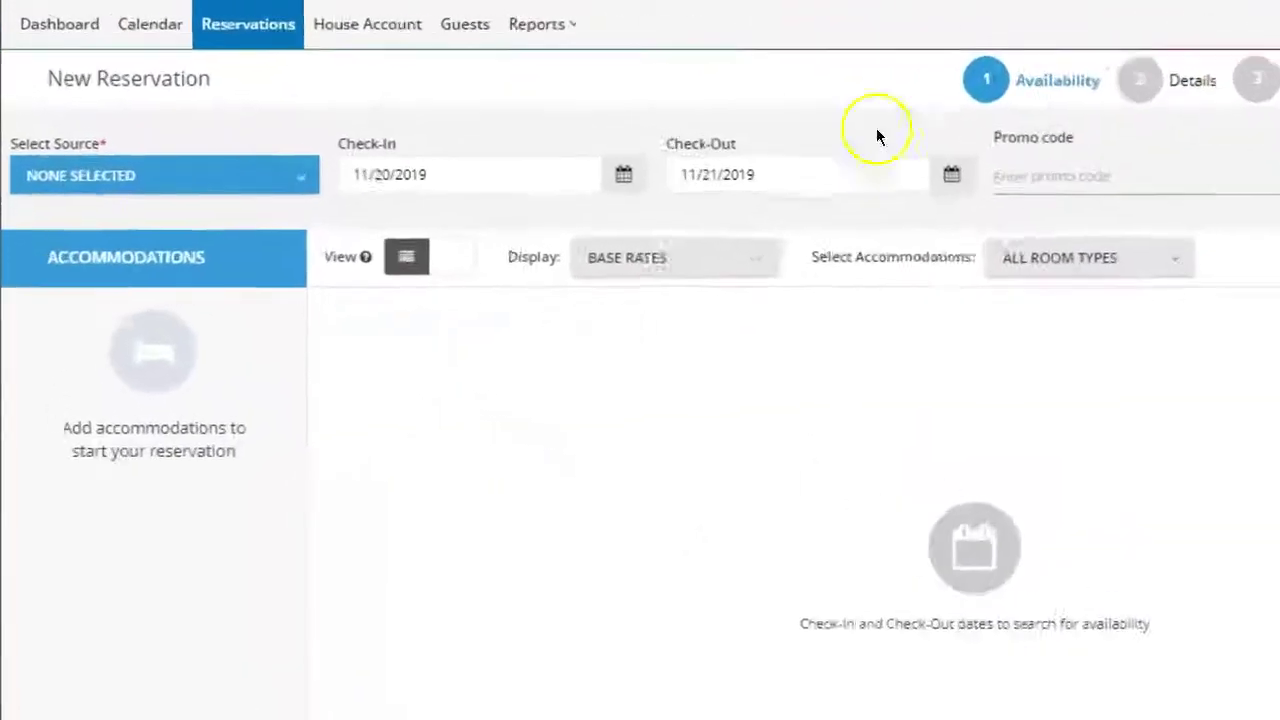
Step: Set the source to Phone and check-out to 11/23/2019, then search availability
{"action": "left_click", "coordinate": [140, 150]}
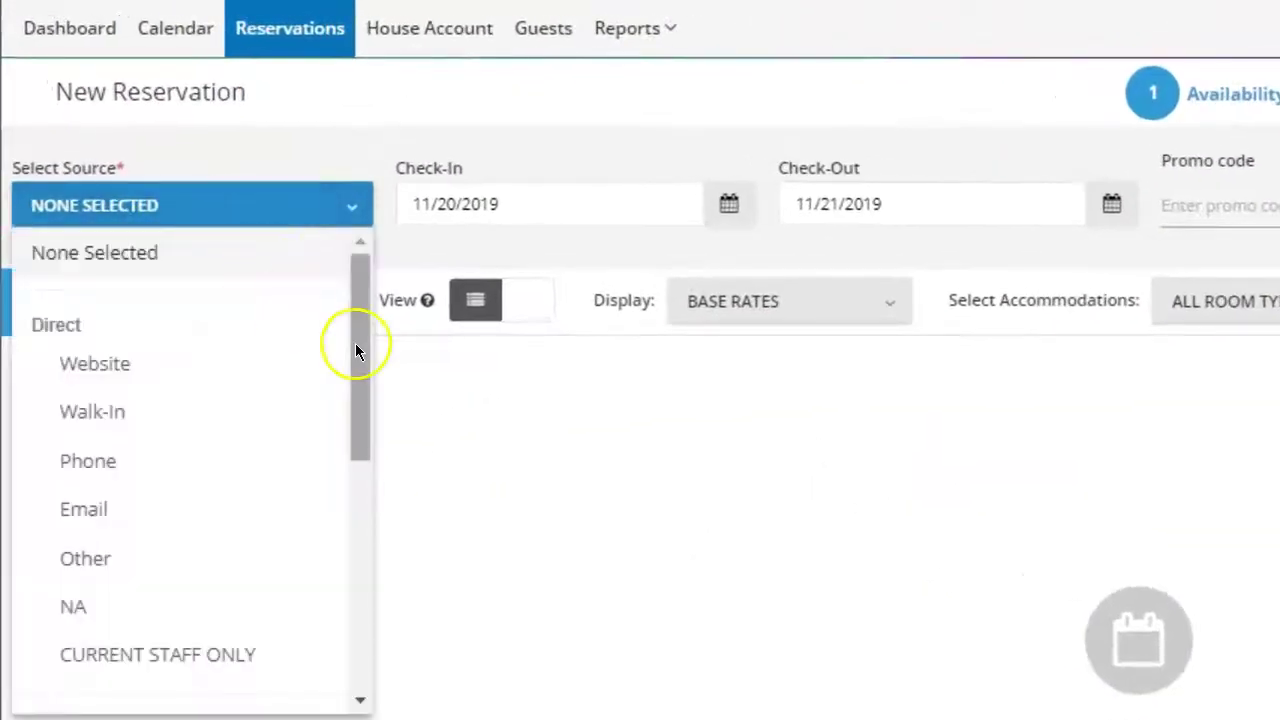
{"action": "left_click_drag", "start_coordinate": [363, 336], "coordinate": [377, 371]}
{"action": "left_click", "coordinate": [126, 380]}
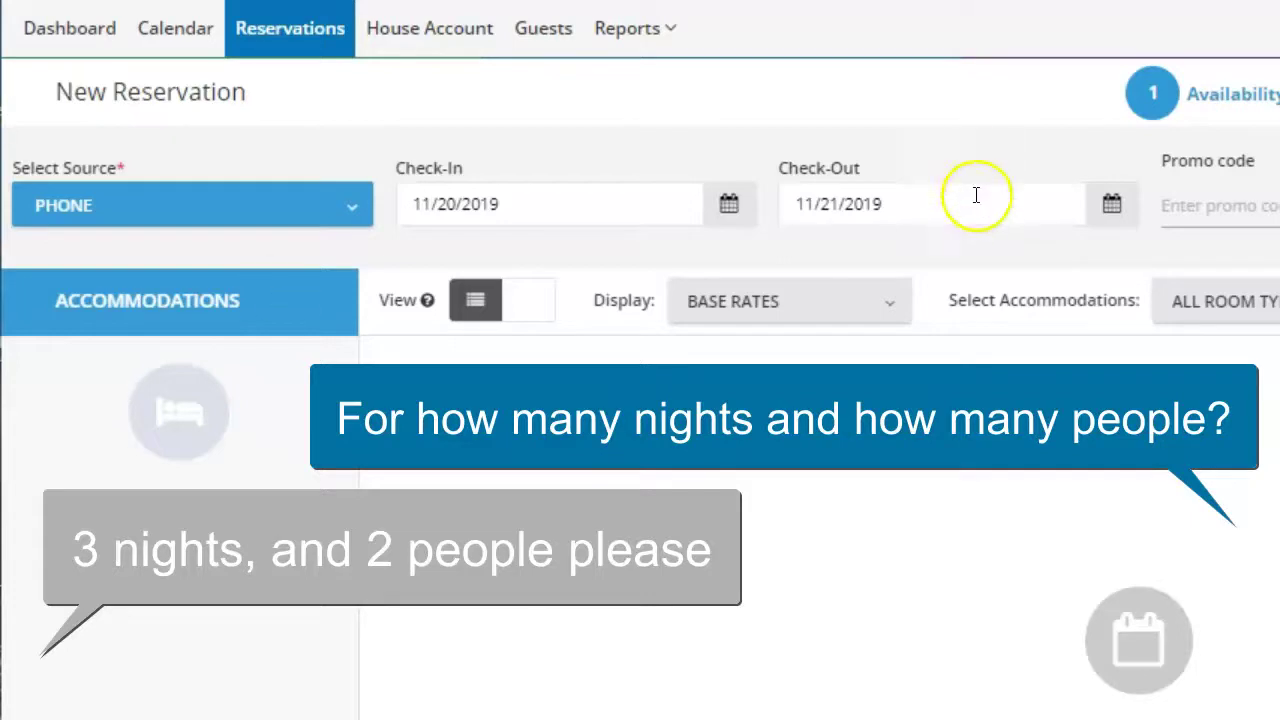
{"action": "left_click", "coordinate": [1112, 205]}
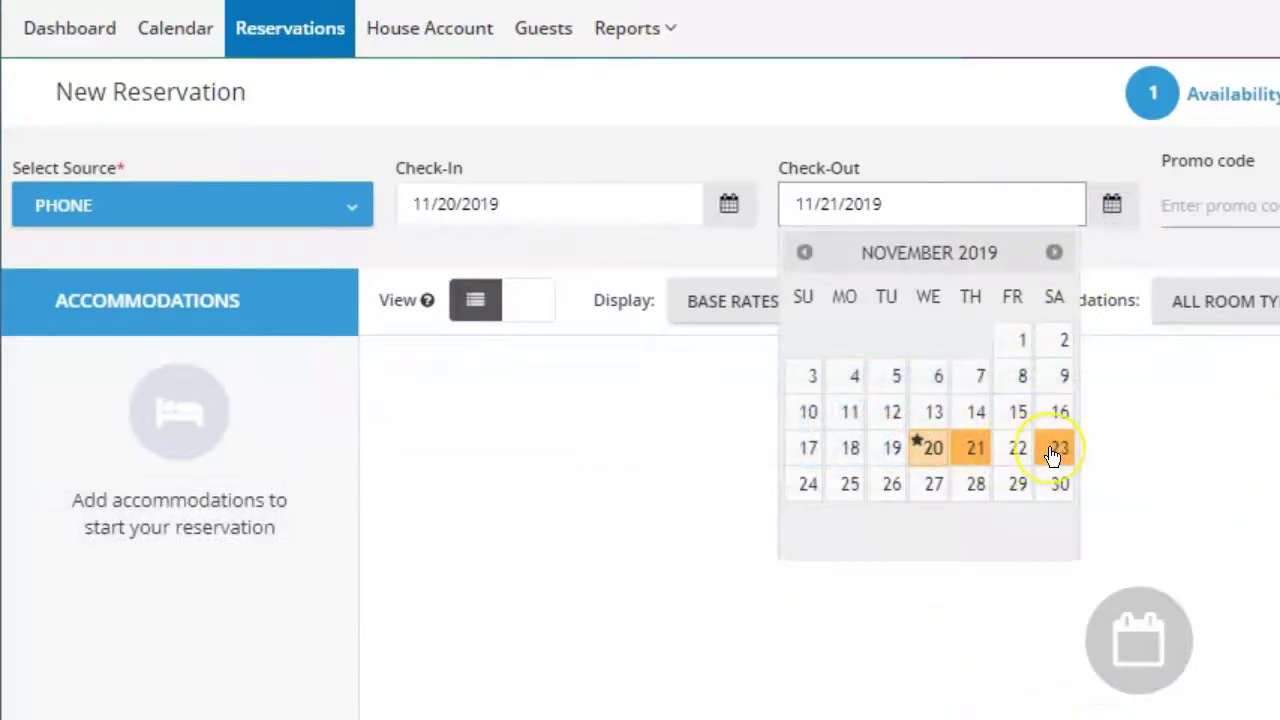
{"action": "left_click", "coordinate": [1054, 452]}
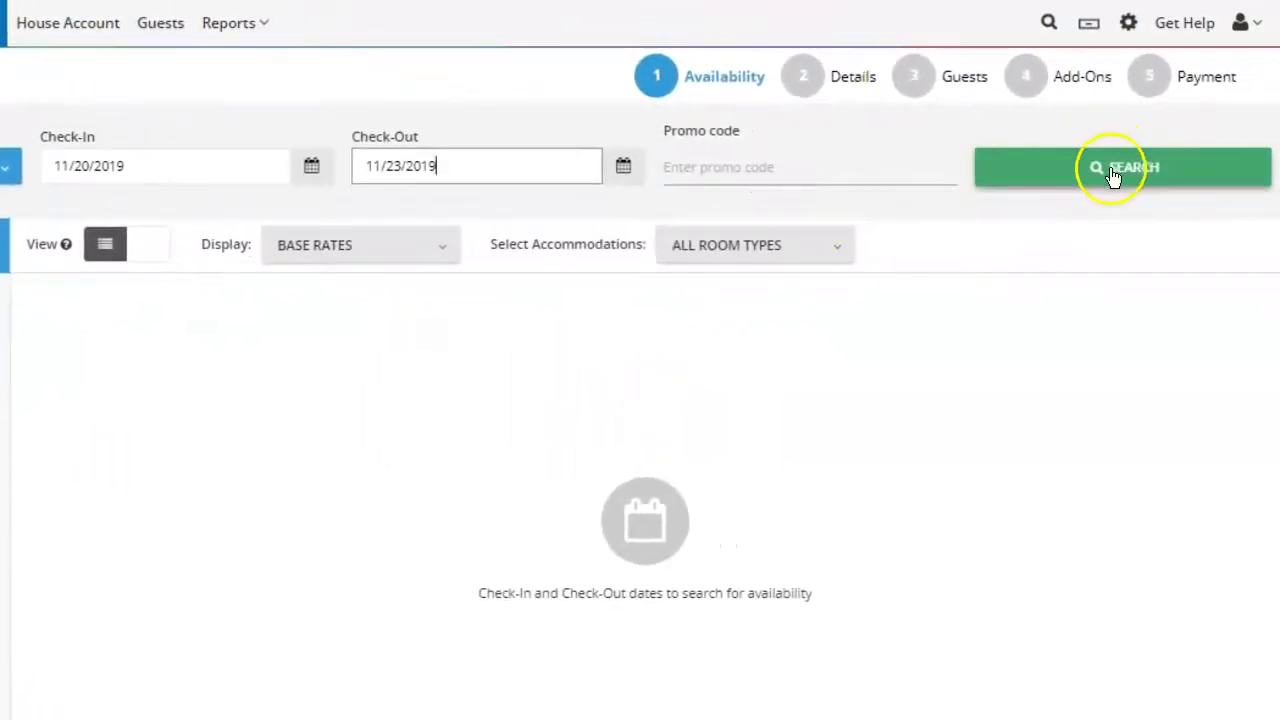
{"action": "left_click", "coordinate": [1112, 170]}
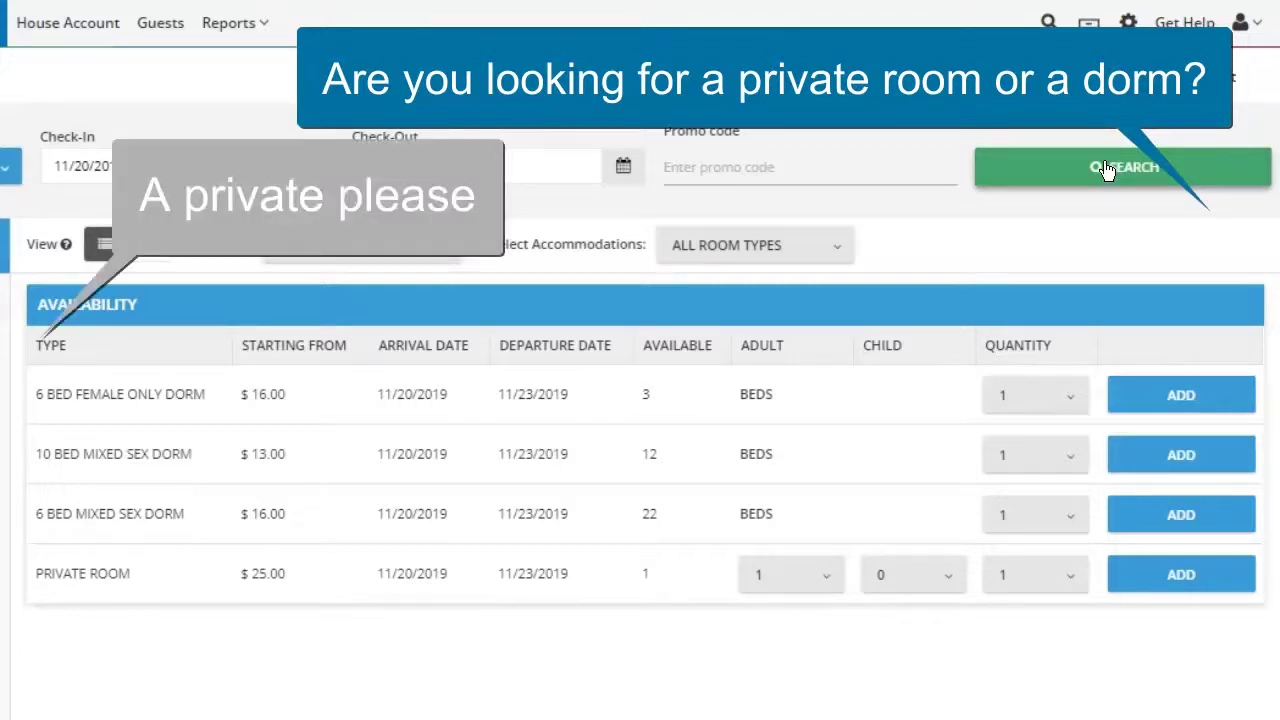
Step: Add a Private Room for 2 adults to the reservation
{"action": "left_click", "coordinate": [818, 584]}
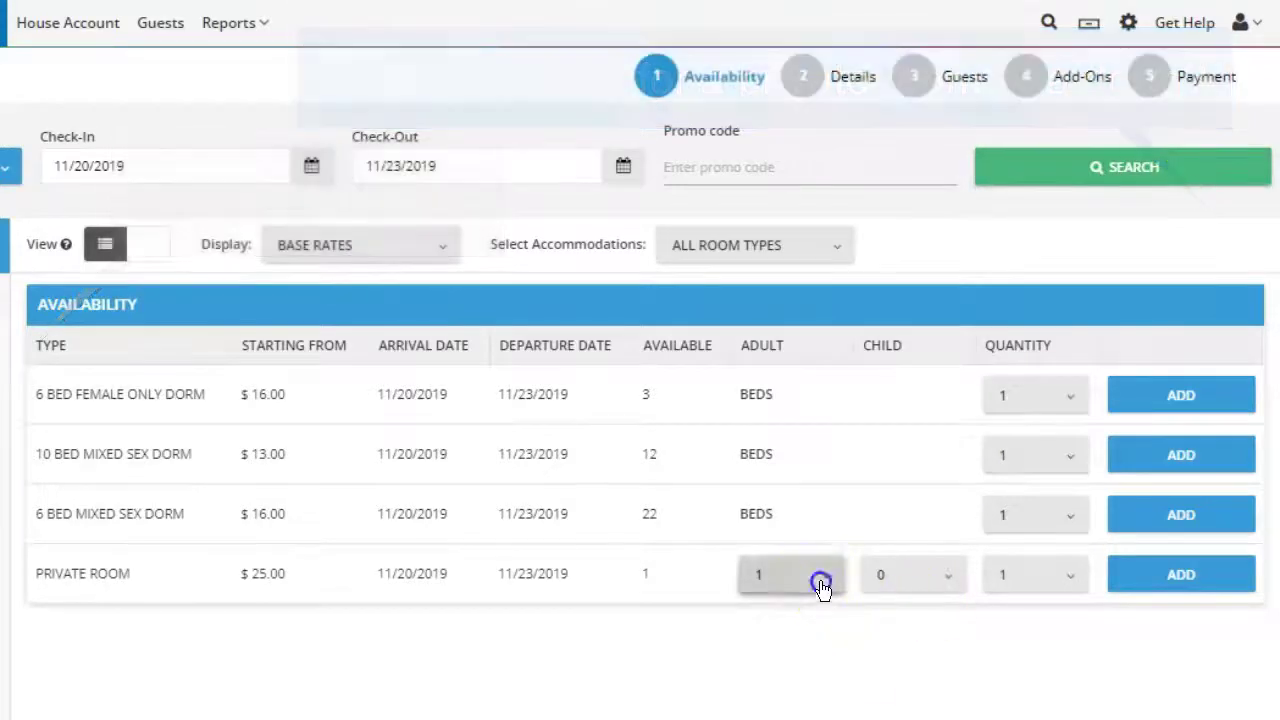
{"action": "left_click", "coordinate": [783, 416]}
{"action": "left_click", "coordinate": [1197, 574]}
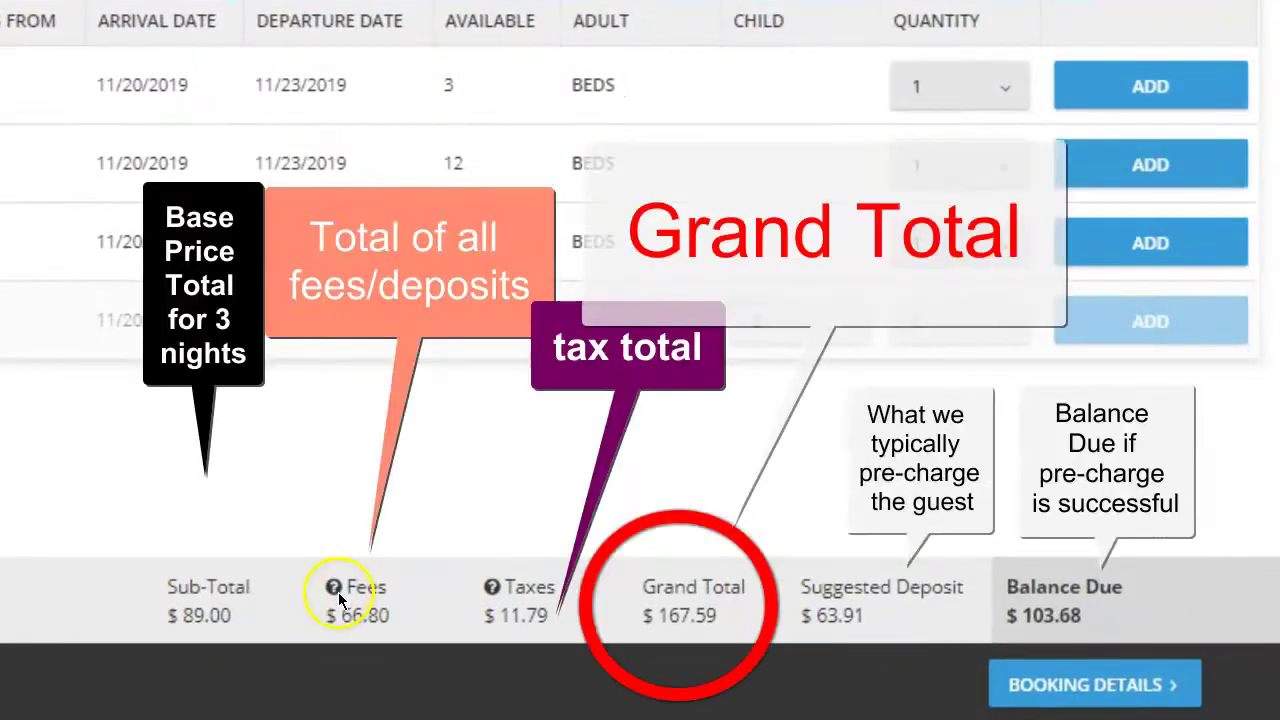
Step: Review the fee and tax breakdowns: $66.80 fees, $11.79 taxes, $167.59 total
{"action": "left_click", "coordinate": [339, 598]}
{"action": "left_click", "coordinate": [492, 590]}
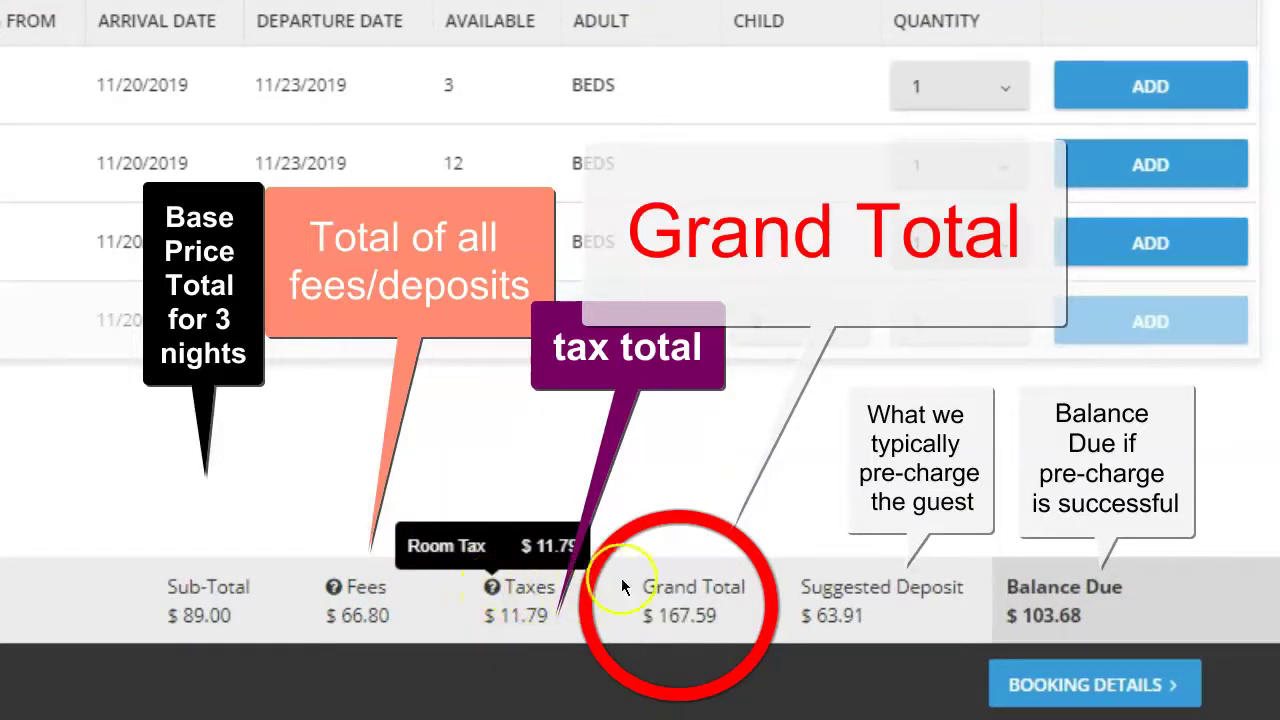
{"action": "left_click", "coordinate": [653, 535]}
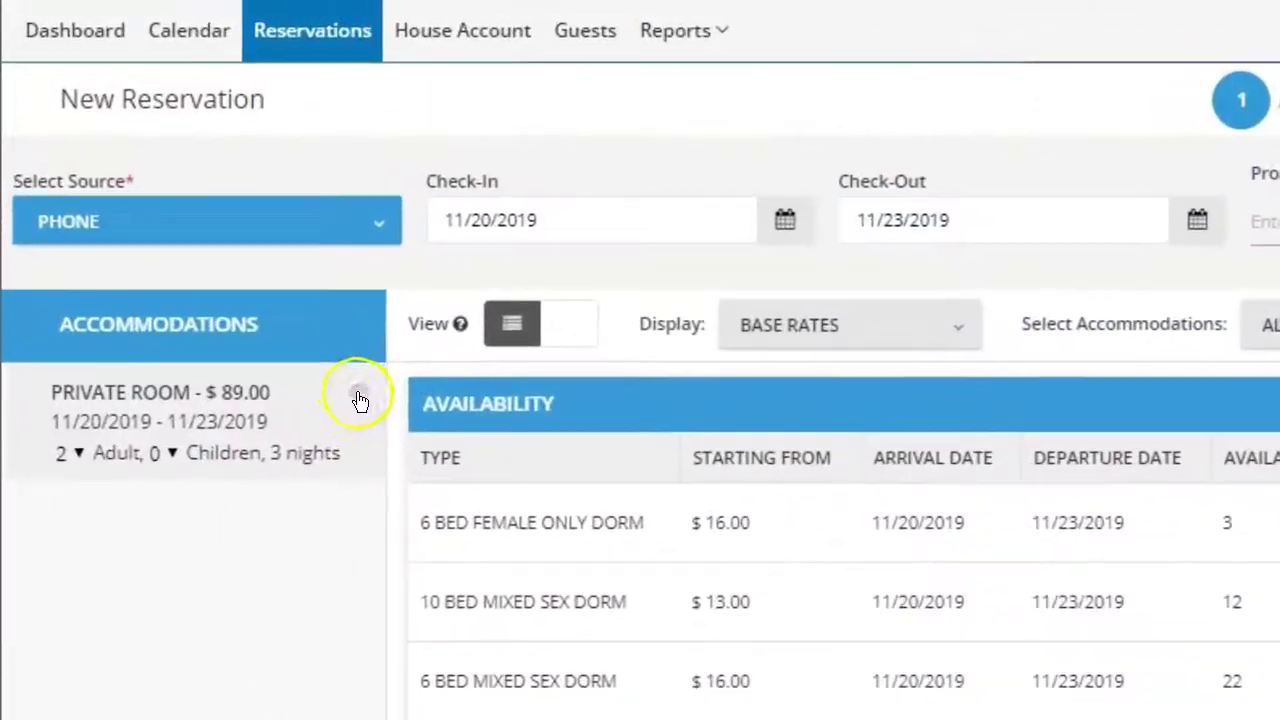
Step: Remove the Private Room and re-add it with 3 adults, totalling $283.67
{"action": "left_click", "coordinate": [224, 246]}
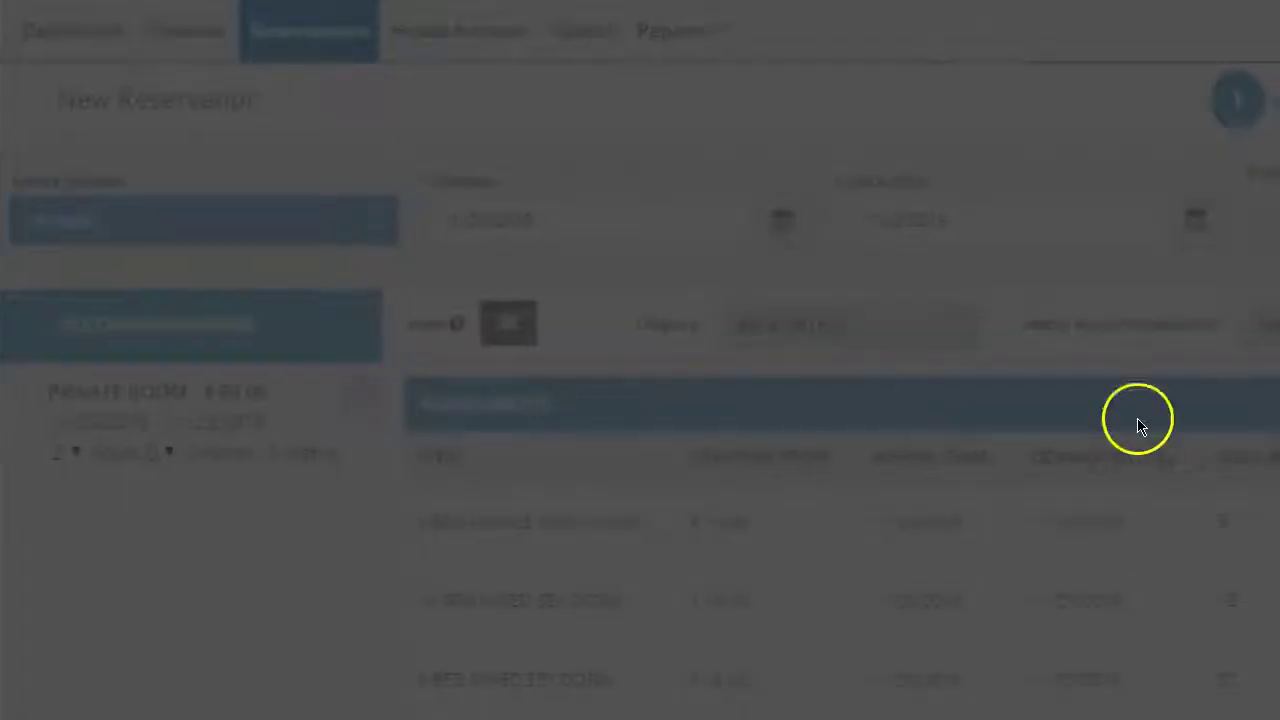
{"action": "left_click", "coordinate": [829, 283]}
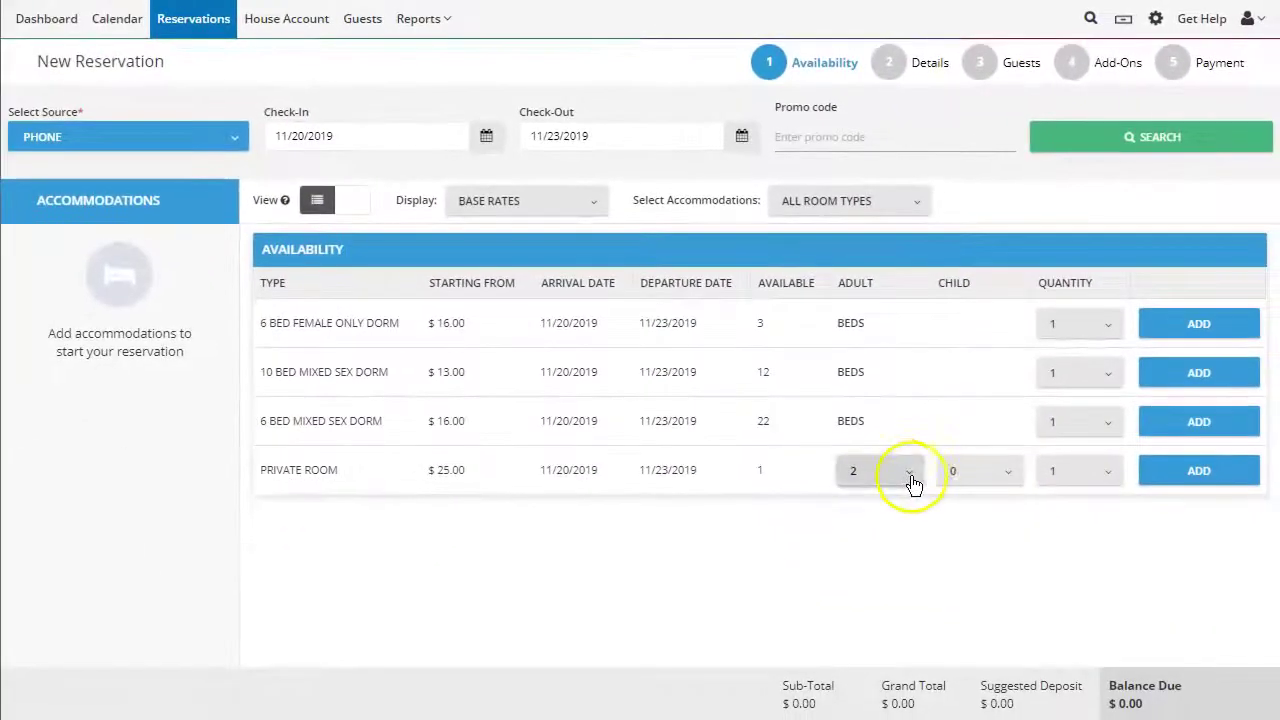
{"action": "left_click", "coordinate": [928, 566]}
{"action": "left_click", "coordinate": [867, 373]}
{"action": "left_click", "coordinate": [1175, 467]}
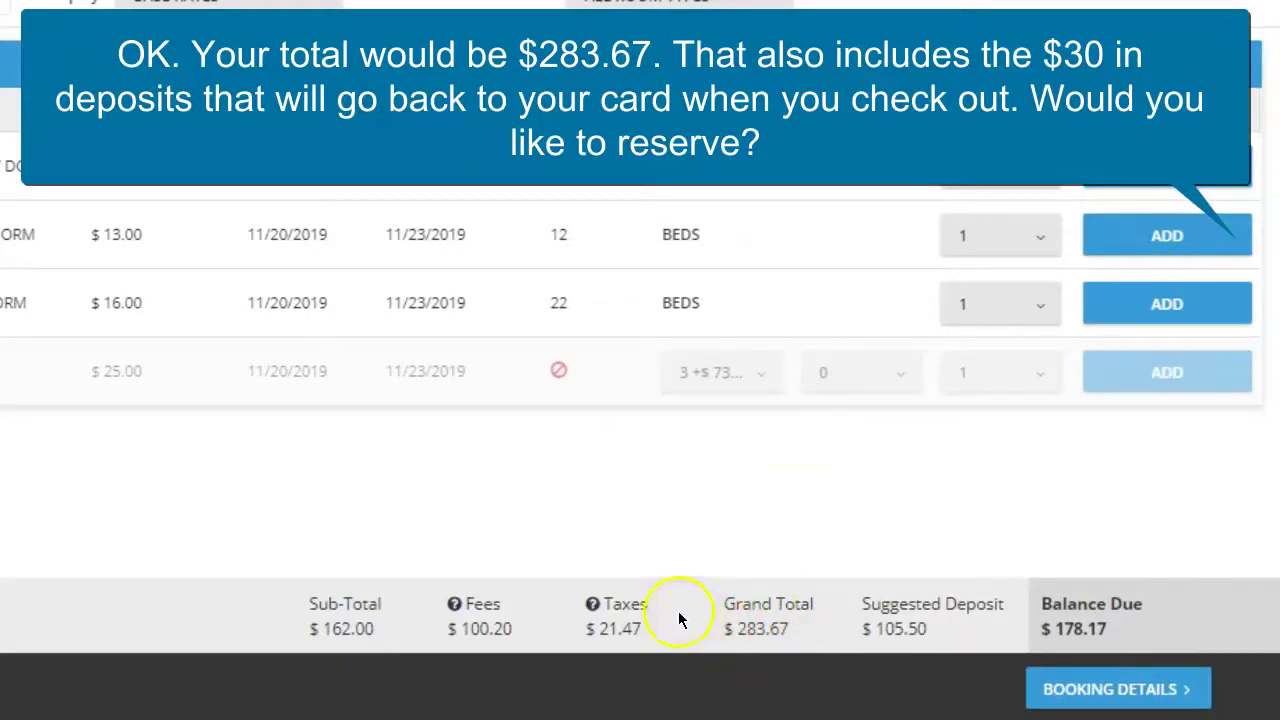
{"action": "mouse_move", "coordinate": [454, 604]}
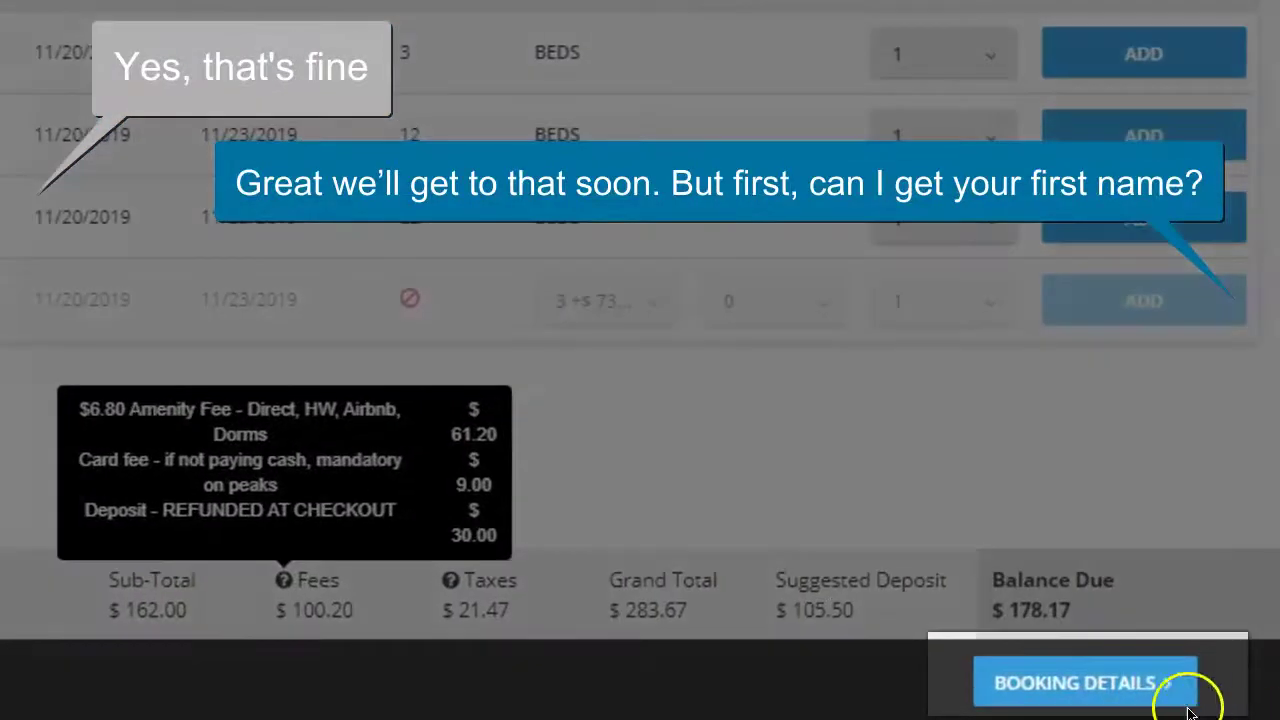
Step: In Booking Details, start a new customer record with the guest's first name
{"action": "left_click", "coordinate": [1040, 686]}
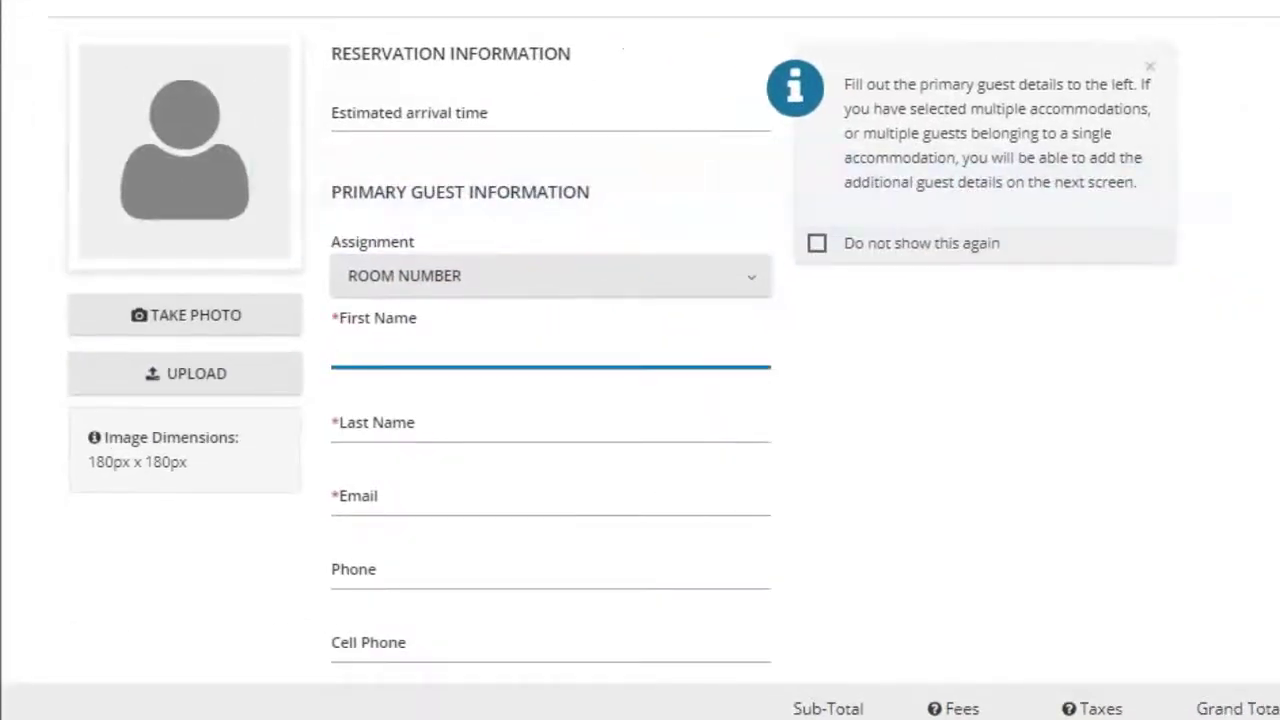
{"action": "left_click", "coordinate": [571, 361]}
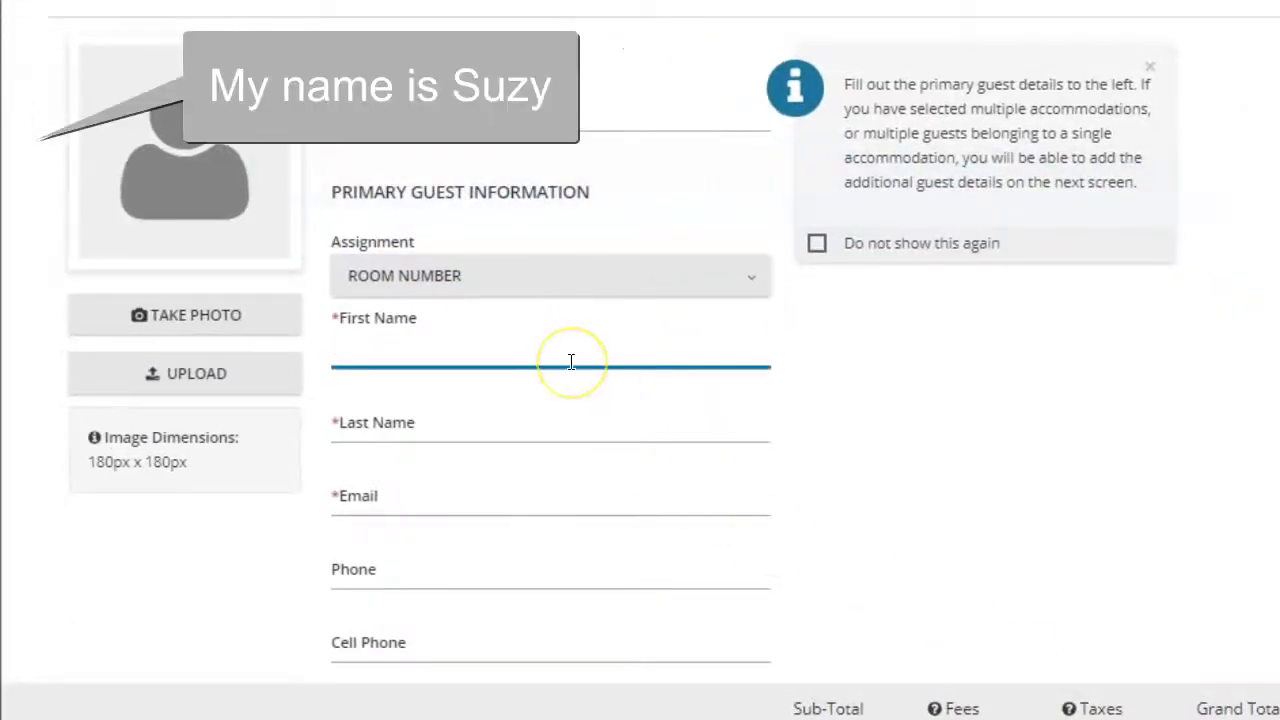
{"action": "type", "text": "Suzy"}
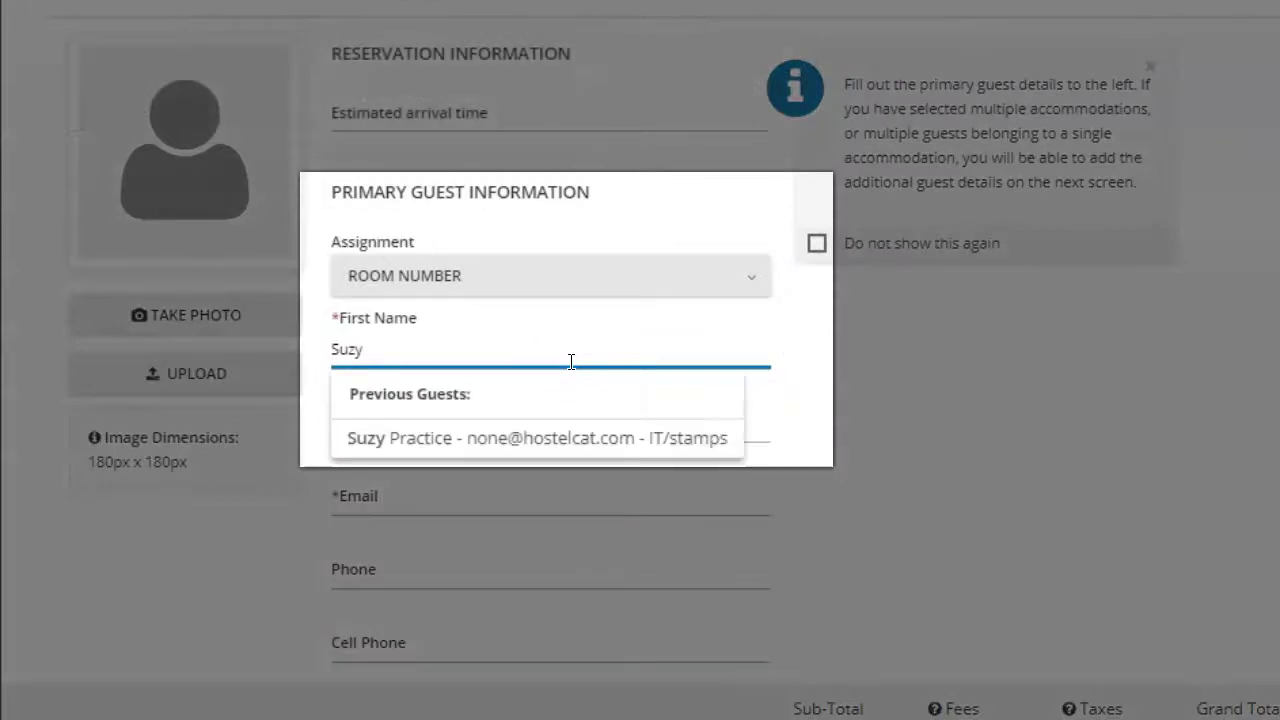
{"action": "left_click", "coordinate": [409, 440]}
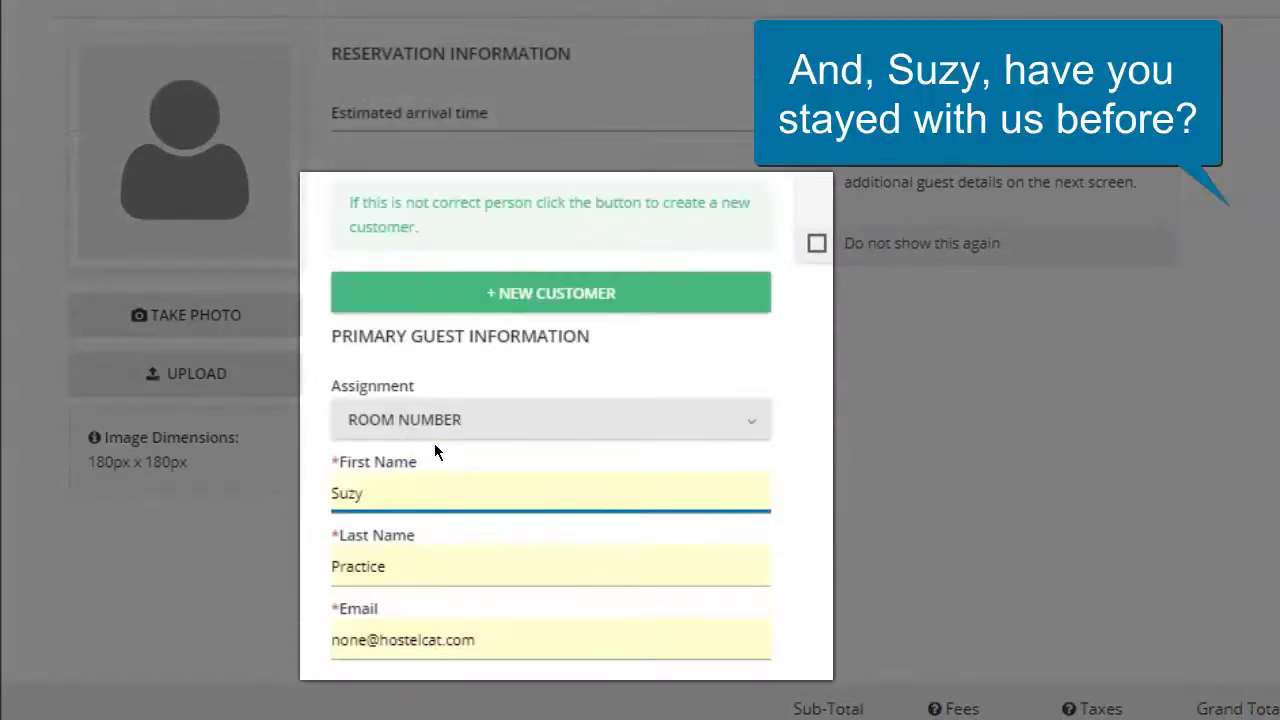
{"action": "left_click", "coordinate": [565, 298]}
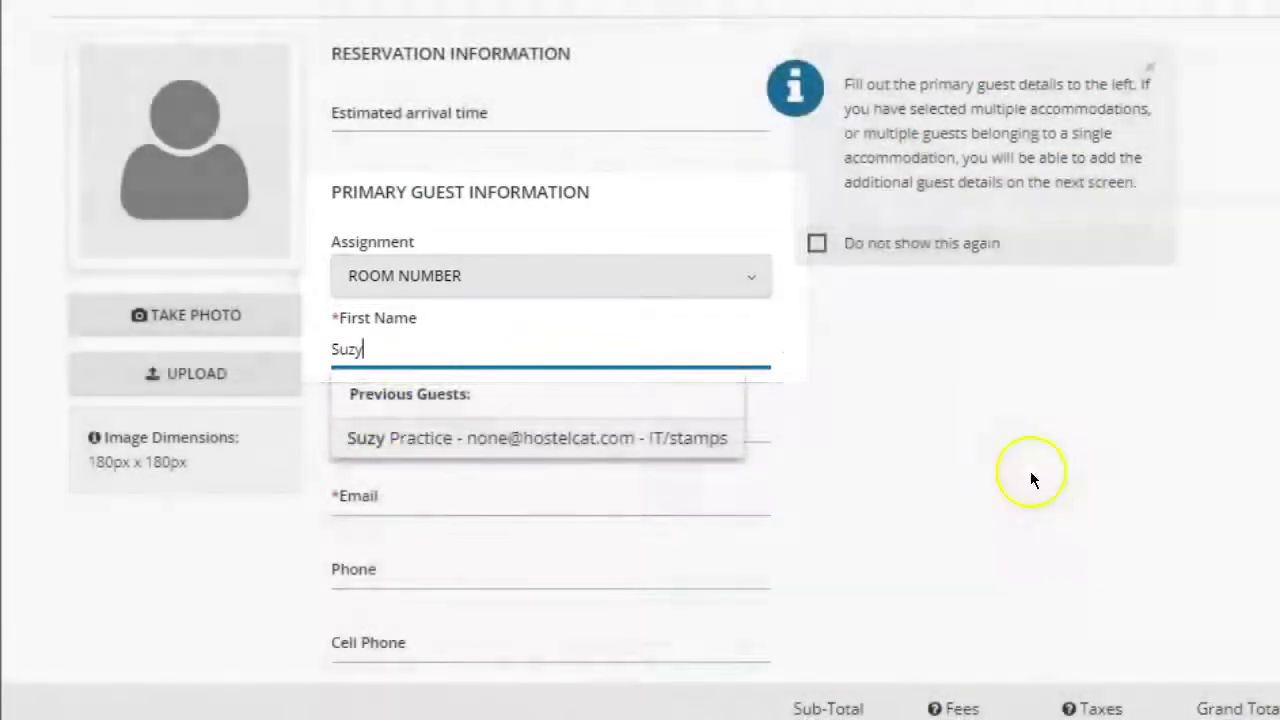
{"action": "left_click", "coordinate": [1006, 449]}
Step: Enter the guest's last name and e-mail address
{"action": "left_click", "coordinate": [368, 430]}
{"action": "type", "text": "Pra"}
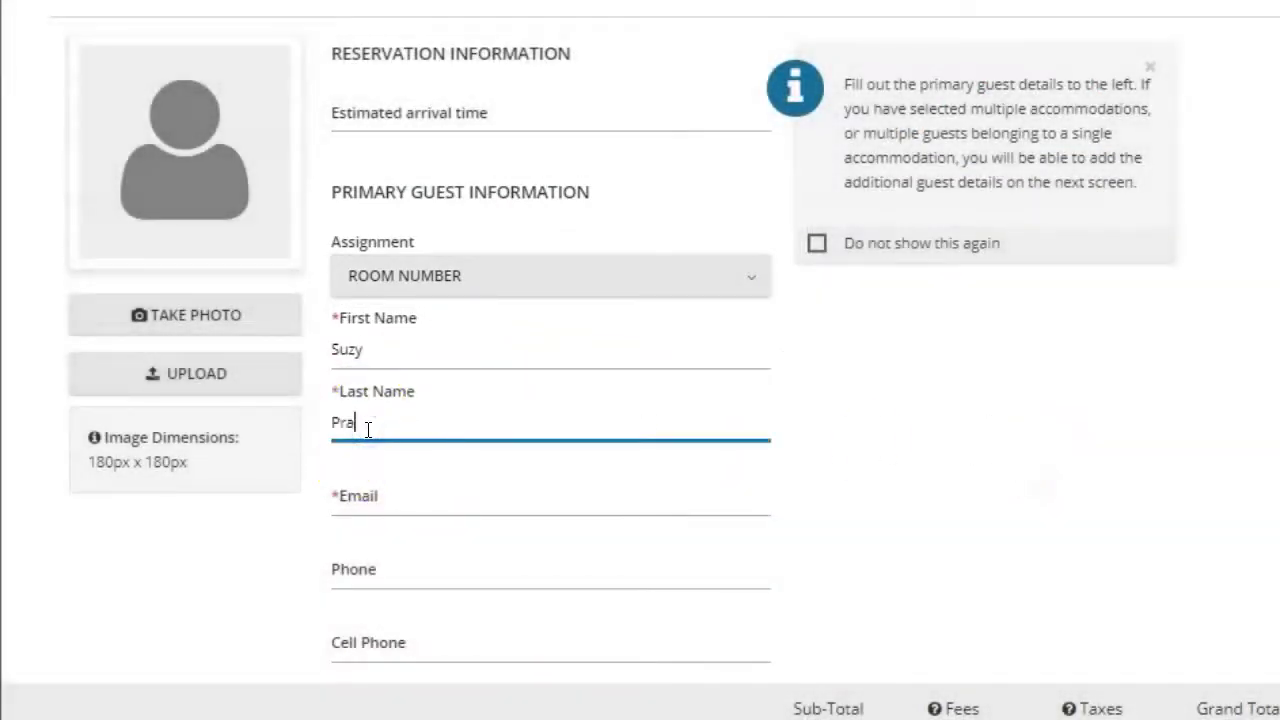
{"action": "type", "text": "cti"}
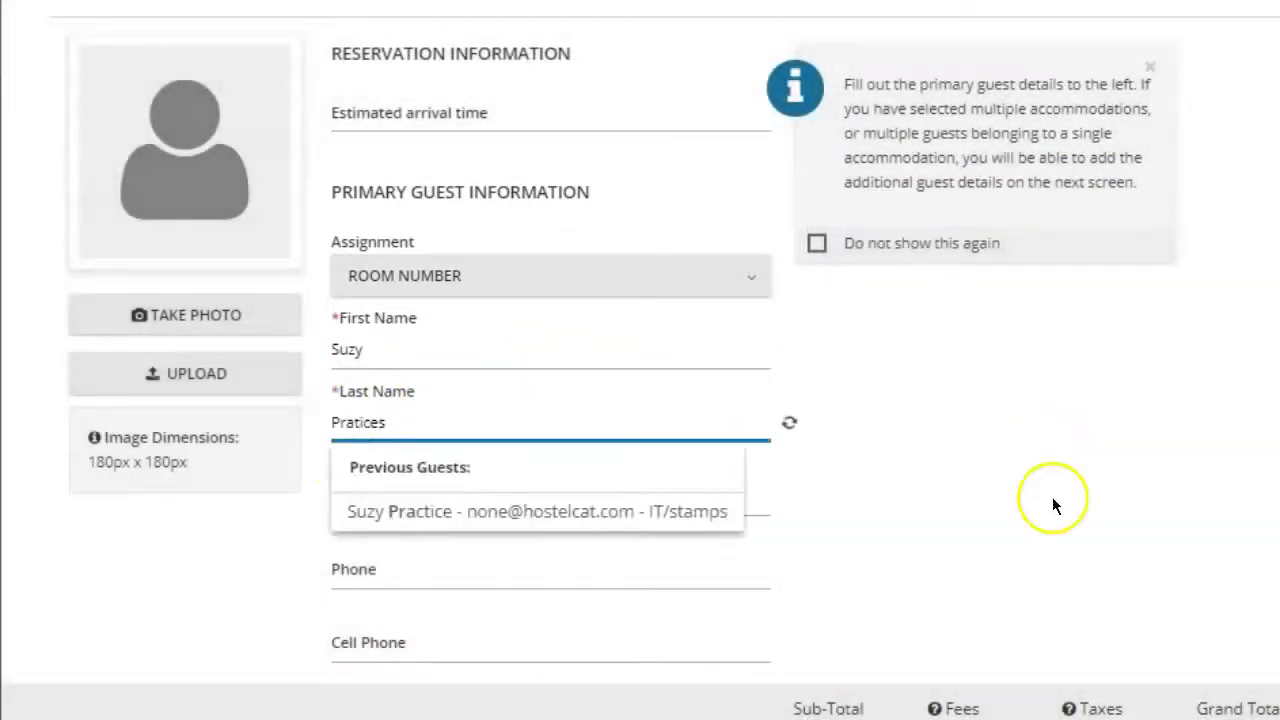
{"action": "left_click", "coordinate": [1045, 511]}
{"action": "left_click", "coordinate": [381, 494]}
{"action": "type", "text": "none@ho"}
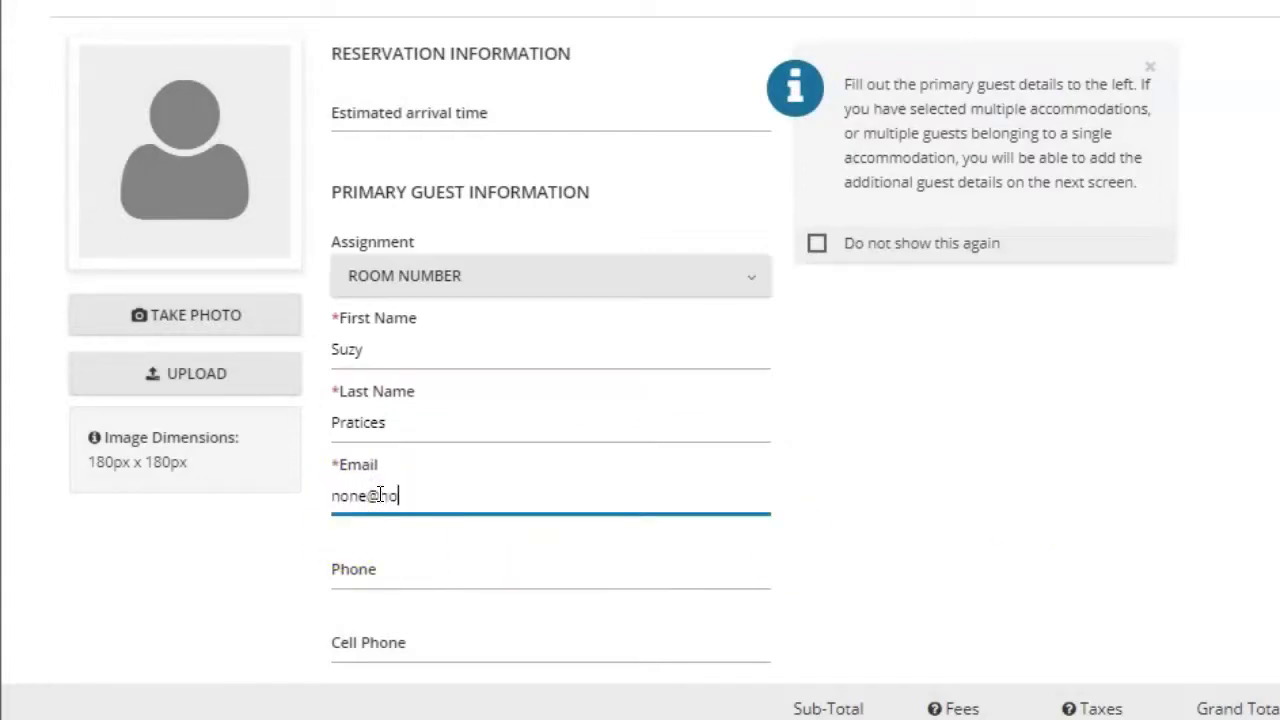
{"action": "type", "text": "stelcat.com"}
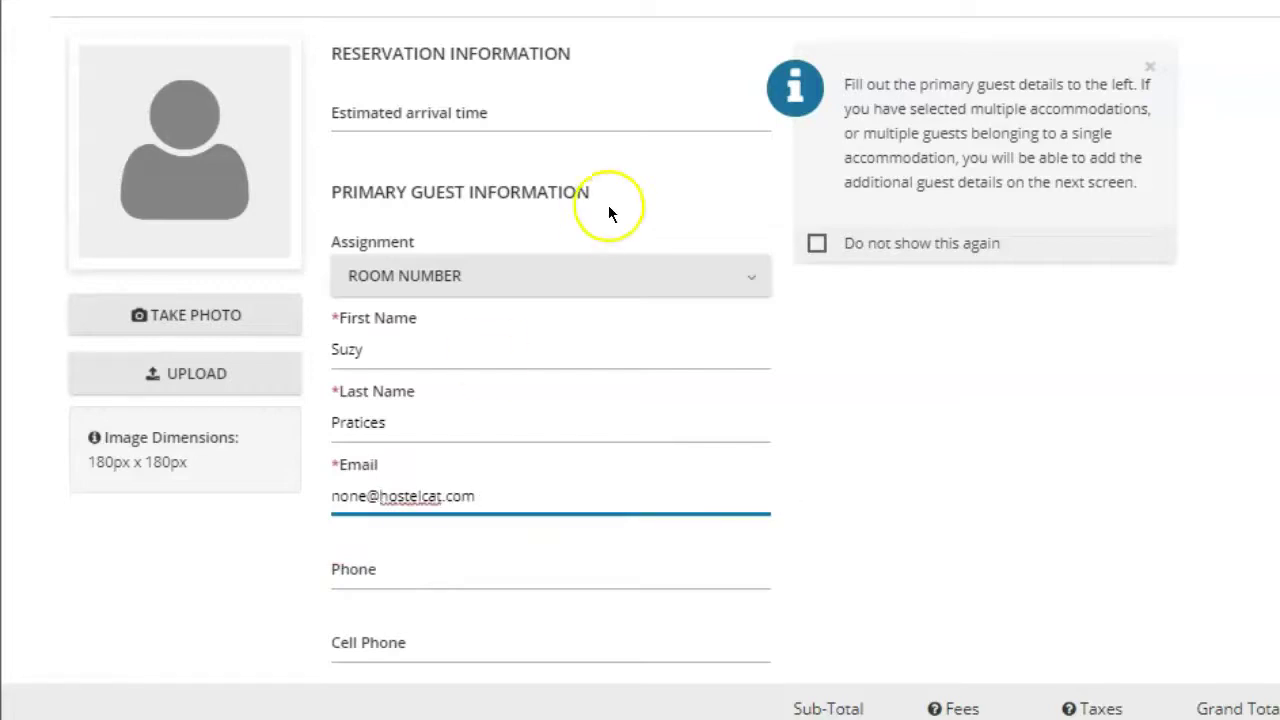
Step: Choose United States of America as the Country in the guest address
{"action": "scroll", "coordinate": [926, 390], "scroll_direction": "down", "scroll_amount": 10}
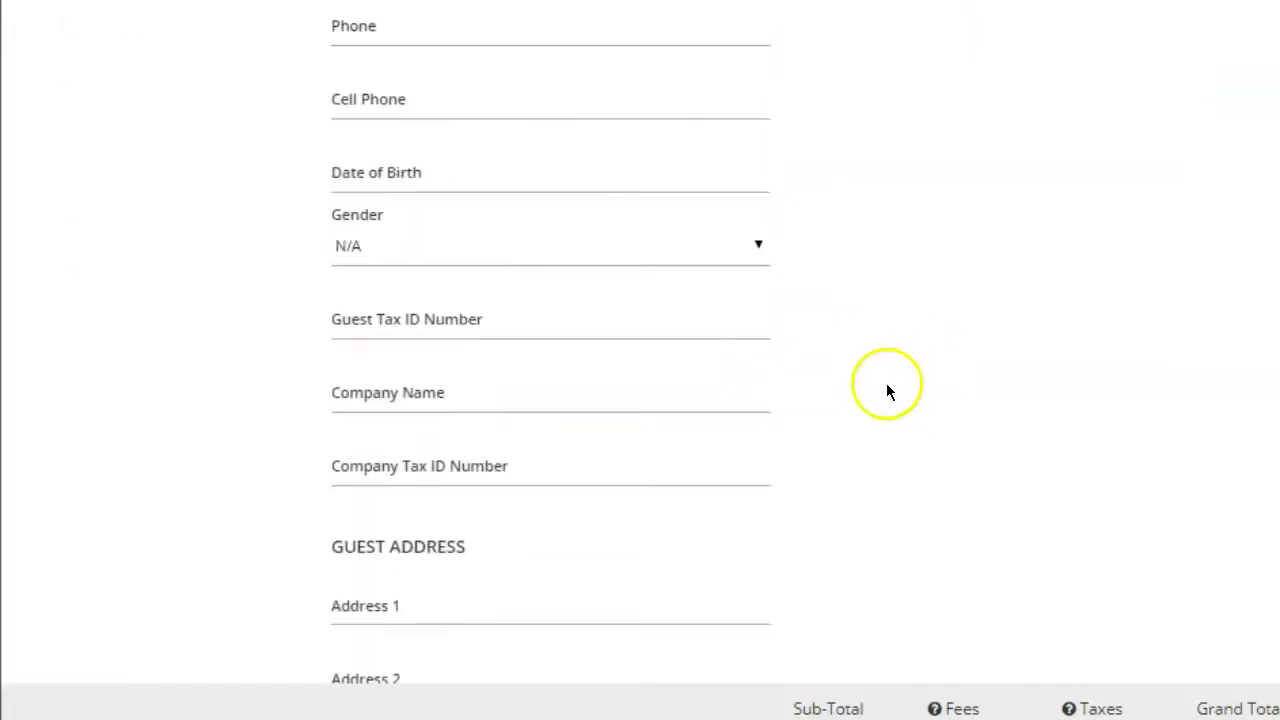
{"action": "left_click", "coordinate": [441, 281]}
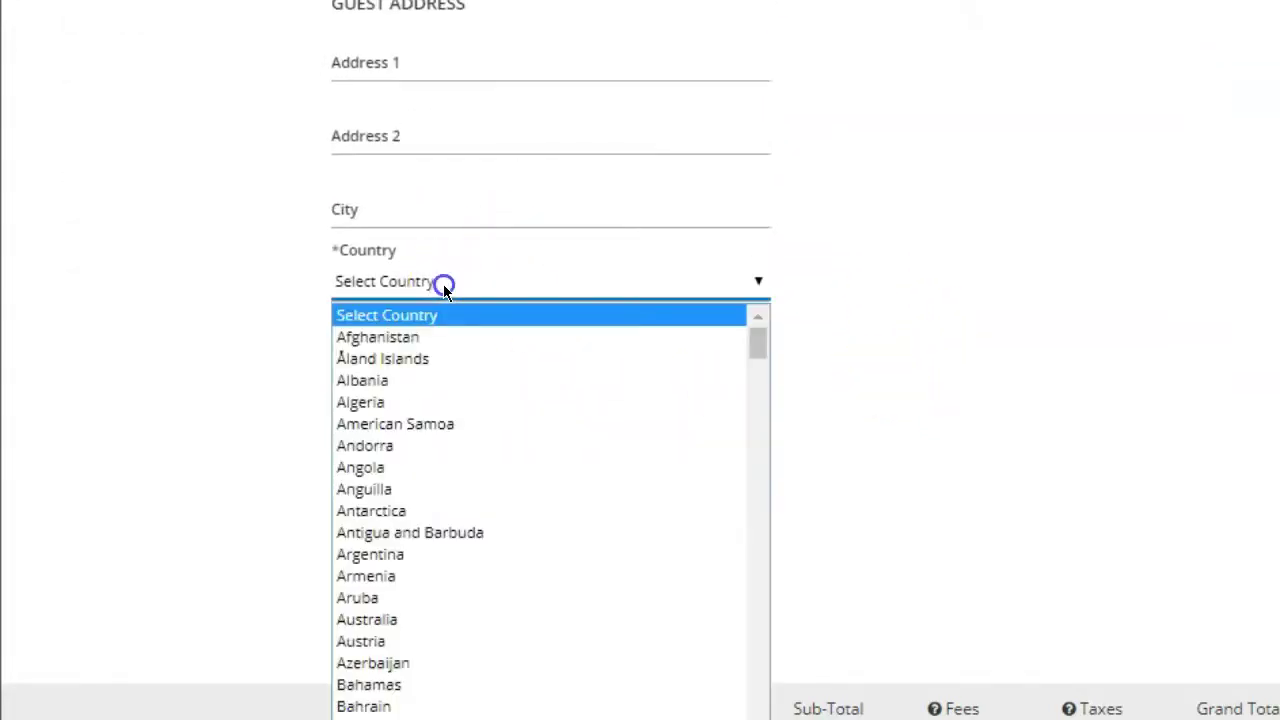
{"action": "key", "text": "u"}
{"action": "scroll", "coordinate": [490, 580], "scroll_direction": "down", "scroll_amount": 5}
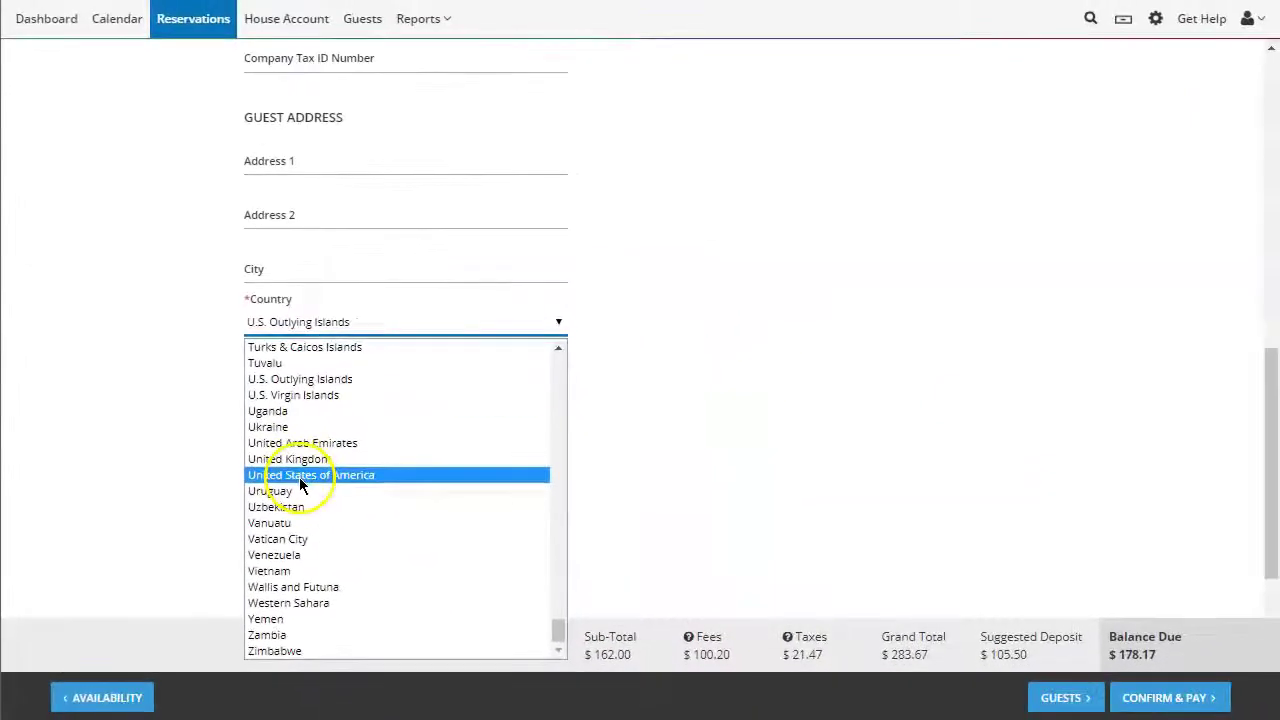
{"action": "left_click", "coordinate": [400, 489]}
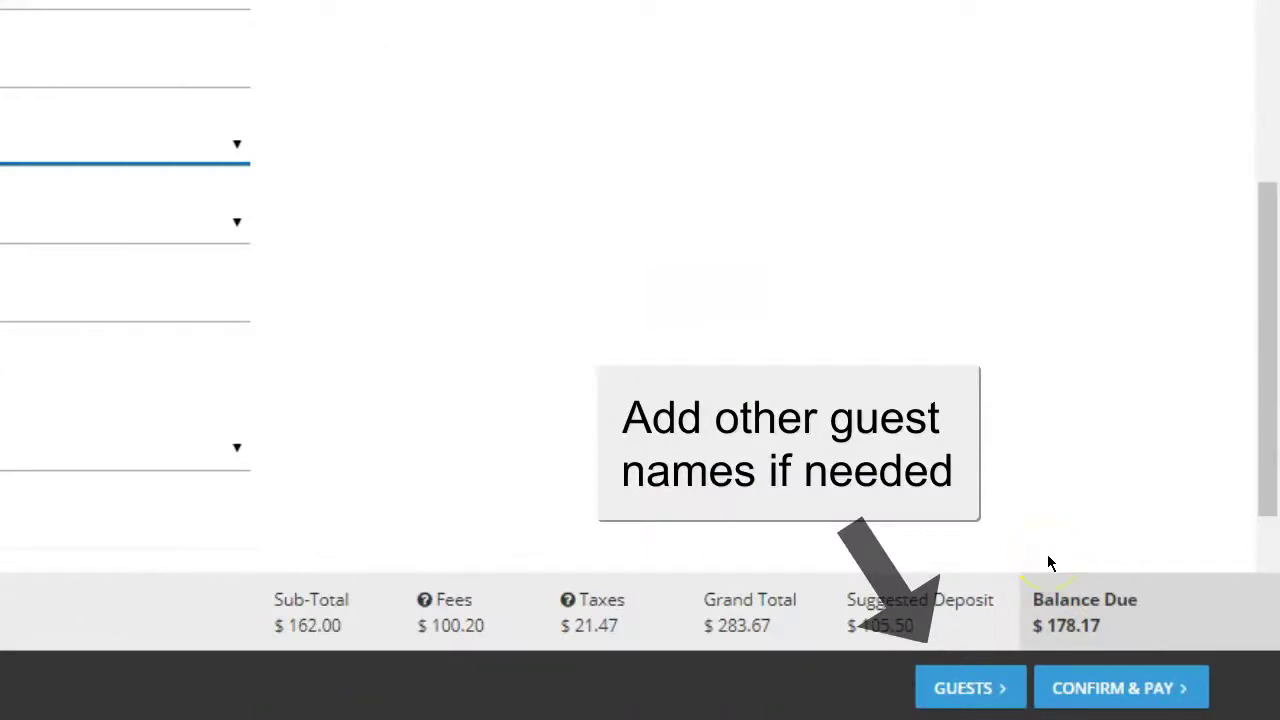
{"action": "left_click", "coordinate": [1050, 566]}
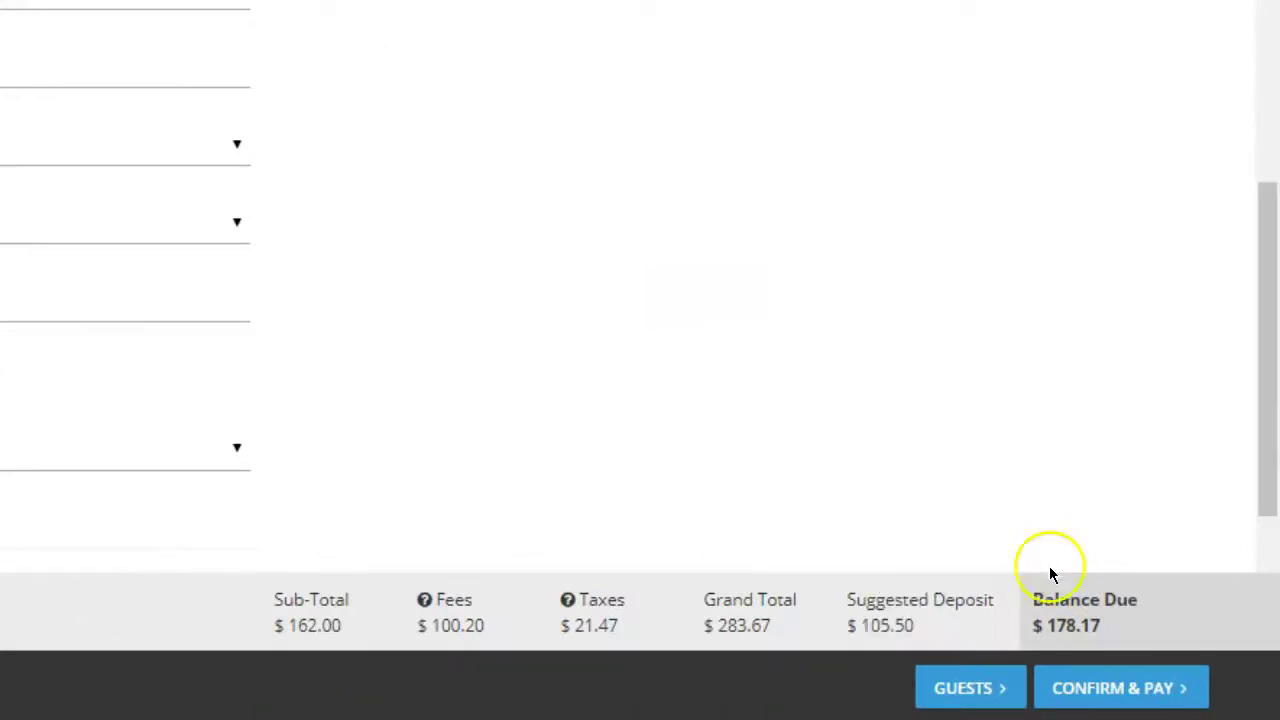
Step: Confirm the reservation, email the guest a confirmation, and view its credit cards
{"action": "left_click", "coordinate": [1133, 693]}
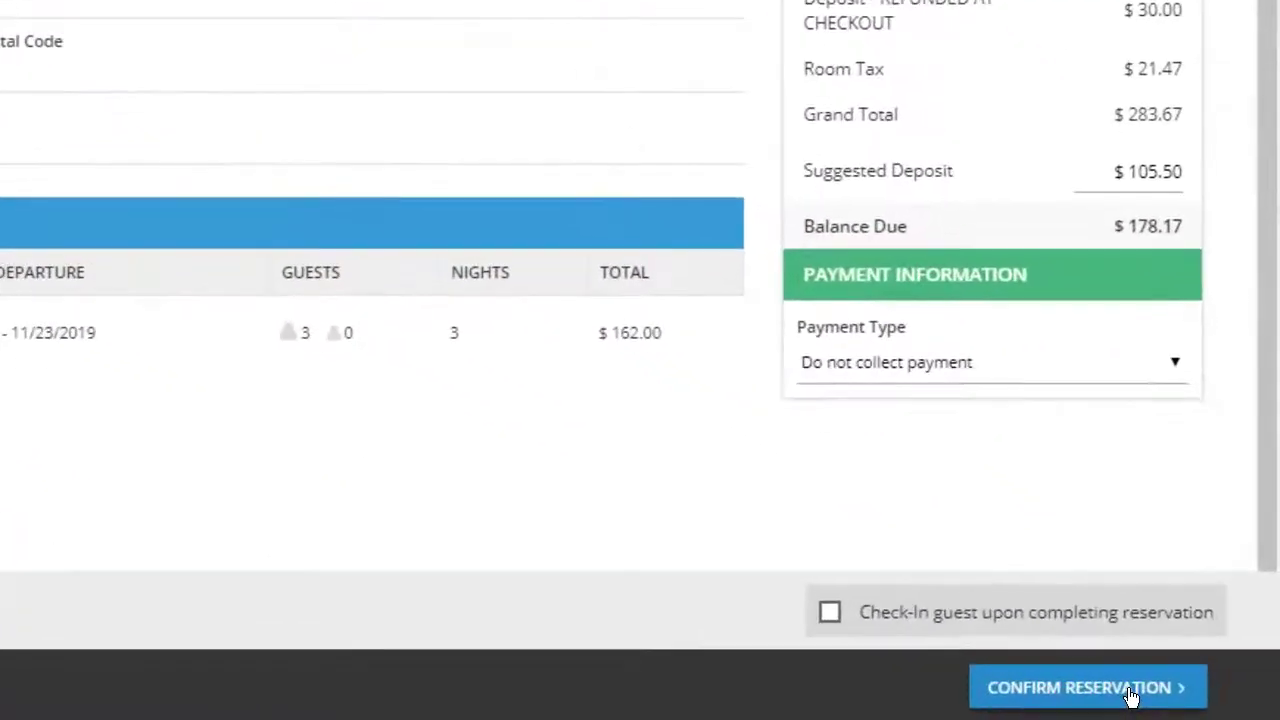
{"action": "left_click", "coordinate": [1178, 703]}
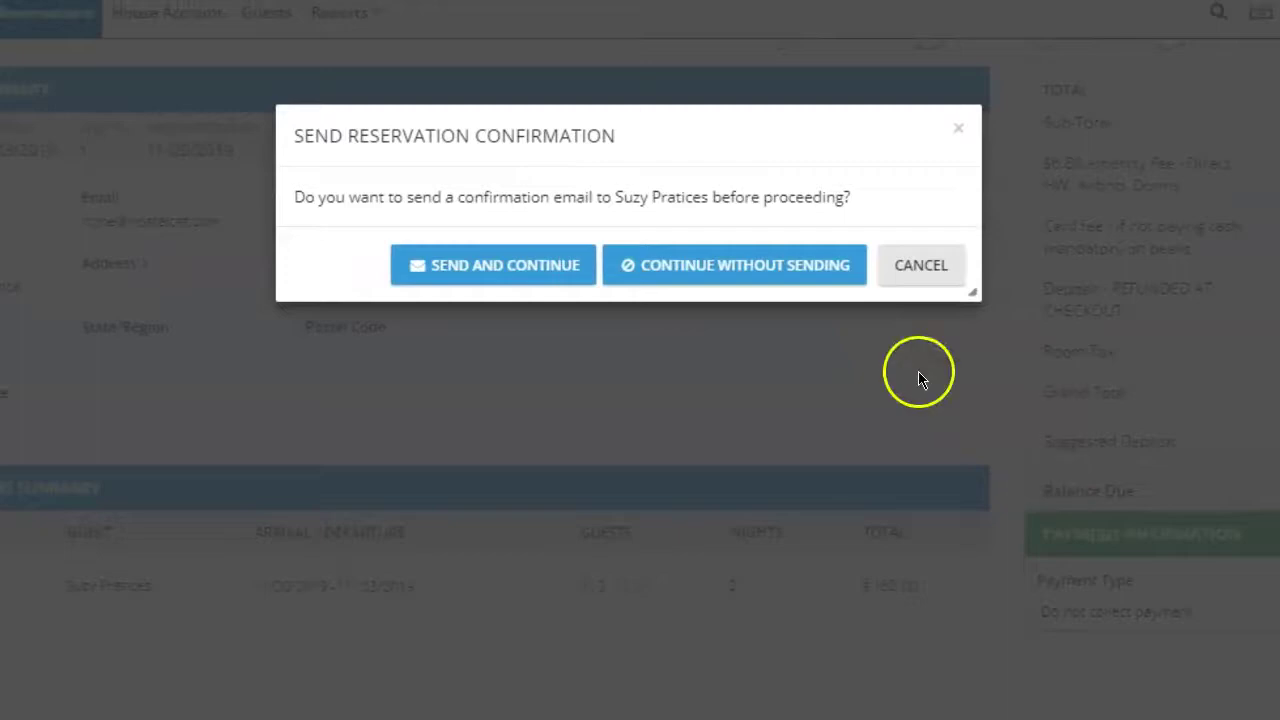
{"action": "left_click", "coordinate": [519, 274]}
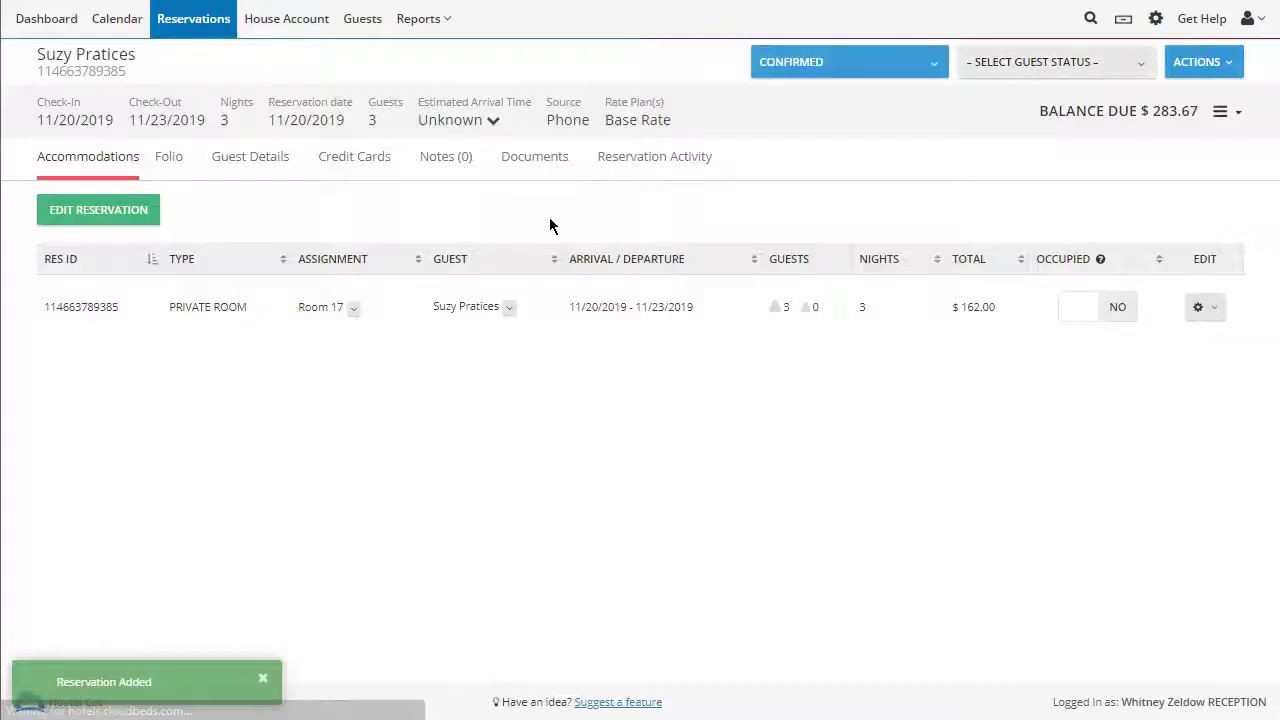
{"action": "left_click", "coordinate": [349, 172]}
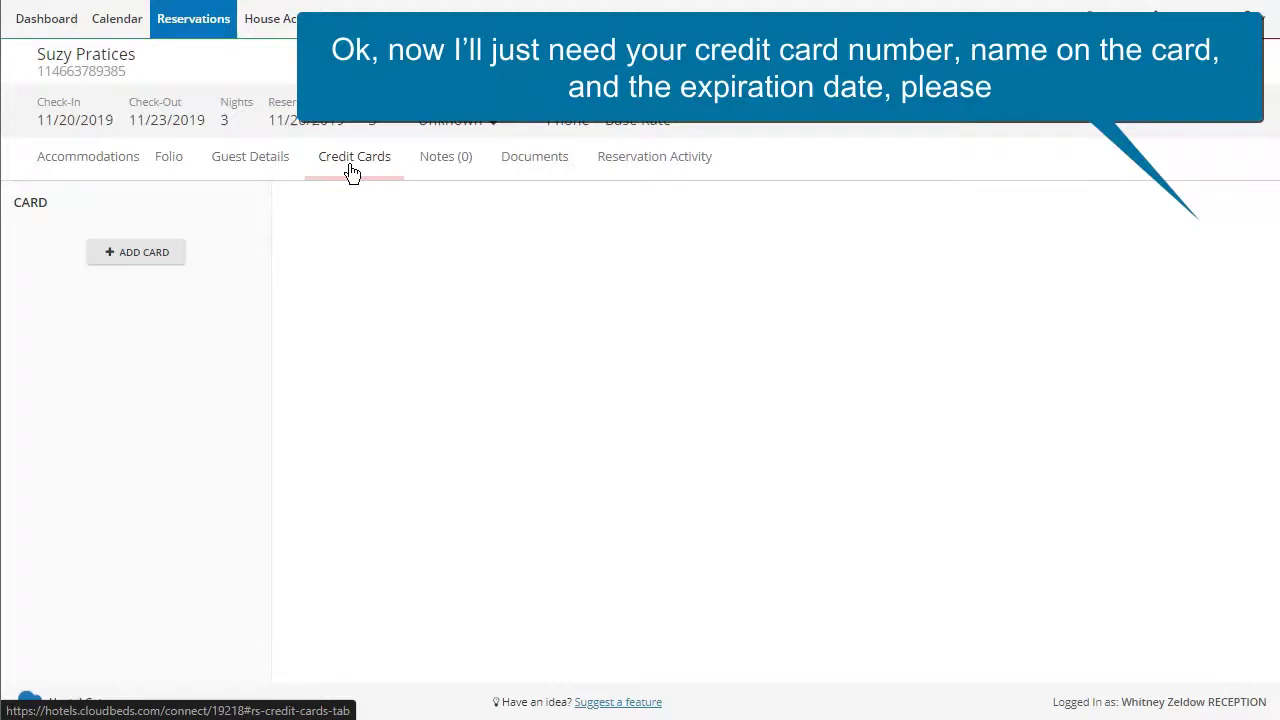
Step: Add a new card to the reservation and enter the card number
{"action": "left_click", "coordinate": [170, 252]}
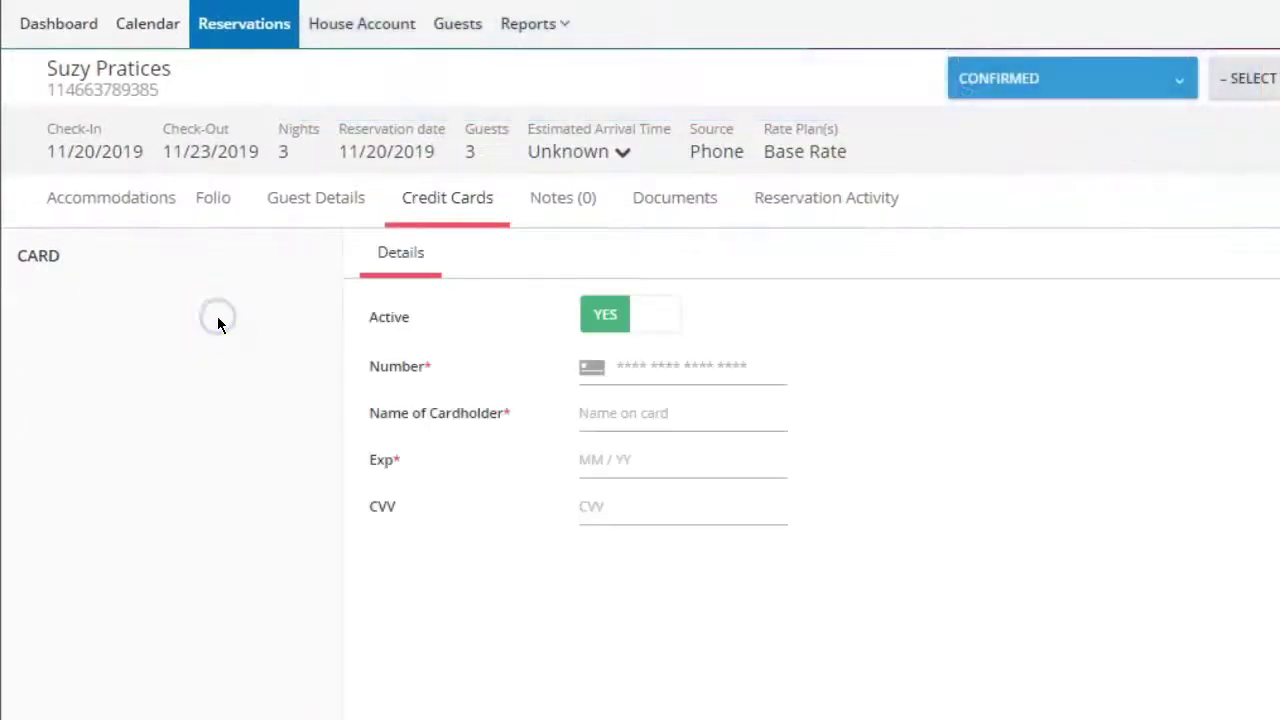
{"action": "left_click", "coordinate": [652, 370]}
{"action": "type", "text": "4"}
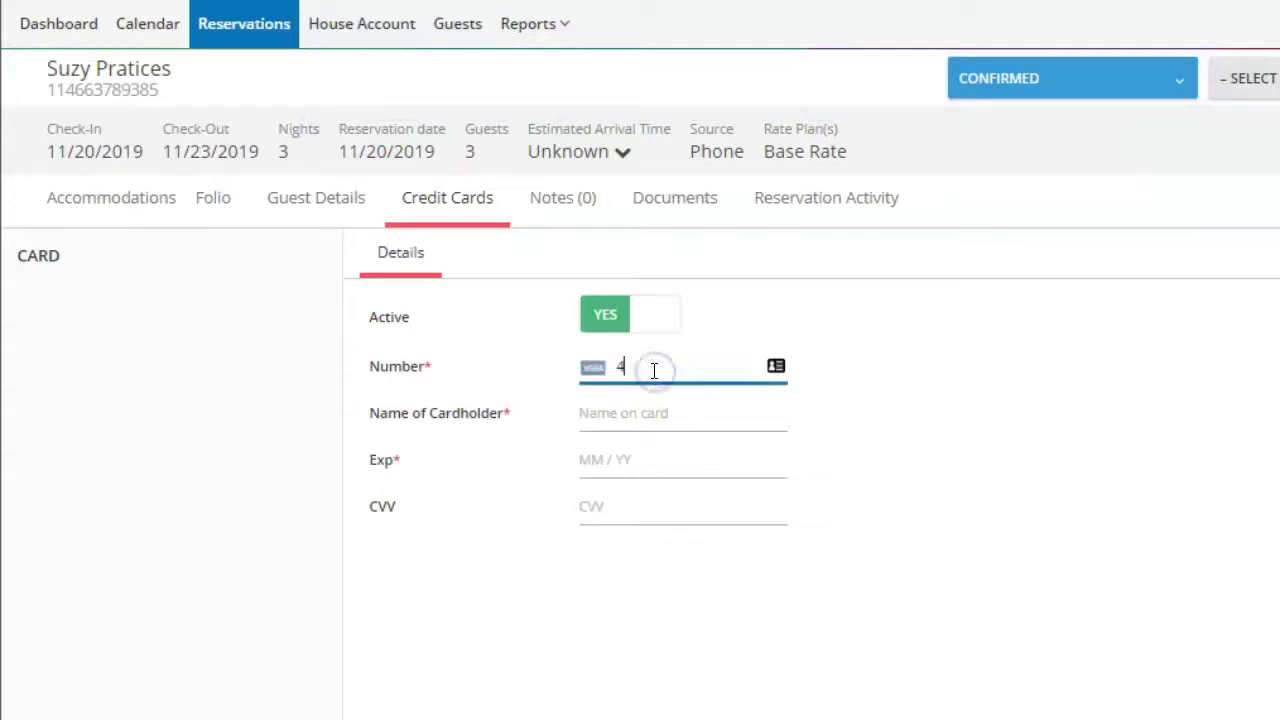
{"action": "type", "text": "444 4444 4444 4444"}
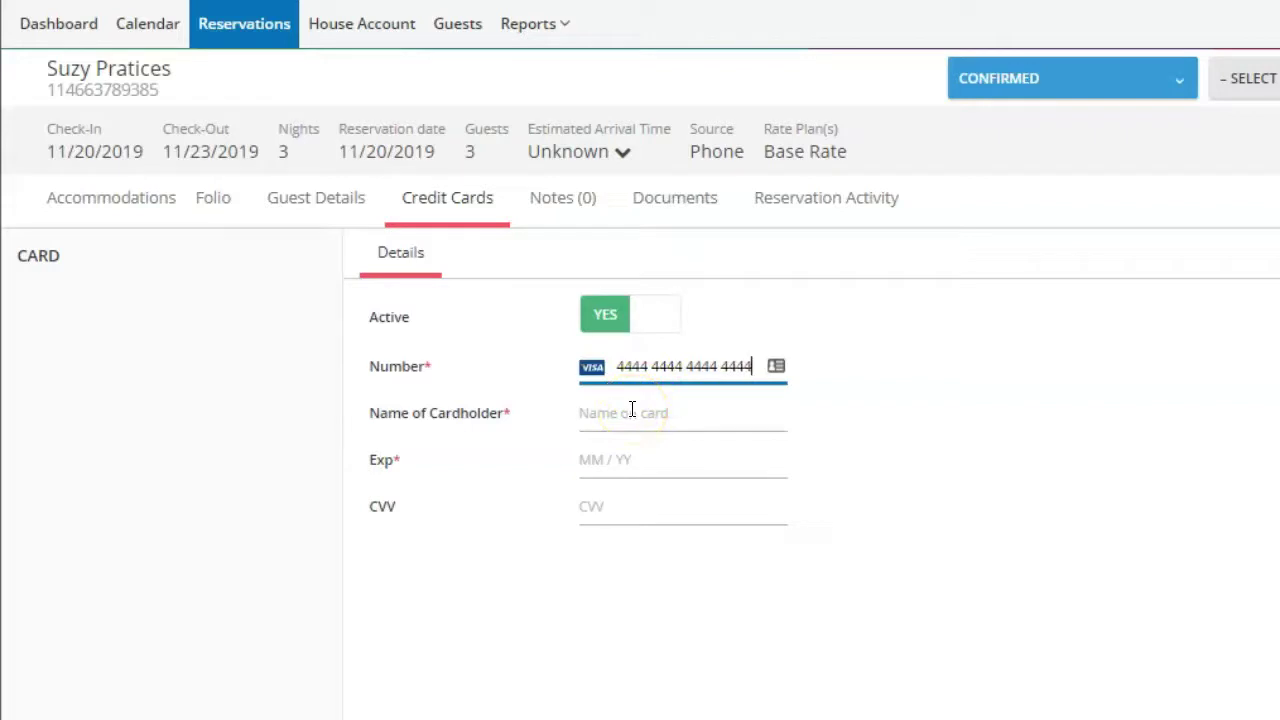
Step: Copy the guest's name from the reservation header into Name of Cardholder
{"action": "left_click", "coordinate": [632, 412]}
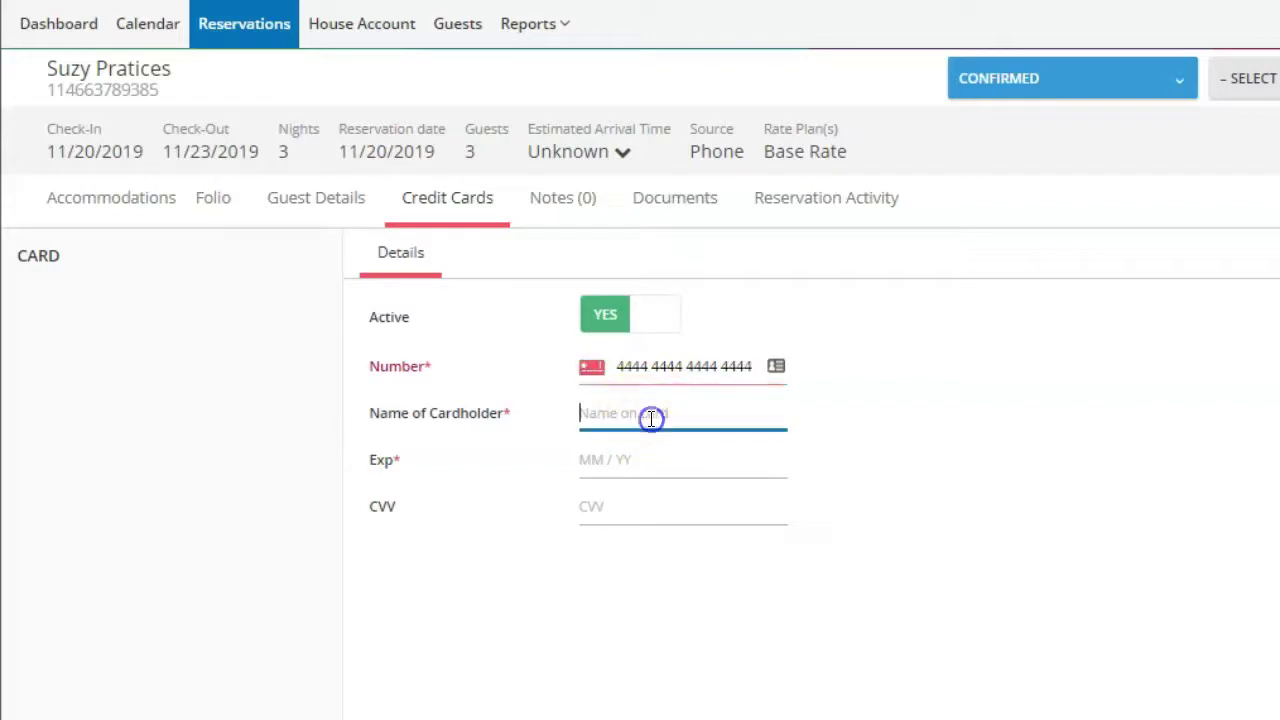
{"action": "left_click", "coordinate": [185, 78]}
{"action": "left_click_drag", "start_coordinate": [185, 78], "coordinate": [40, 75]}
{"action": "key", "text": "ctrl+c"}
{"action": "left_click", "coordinate": [598, 416]}
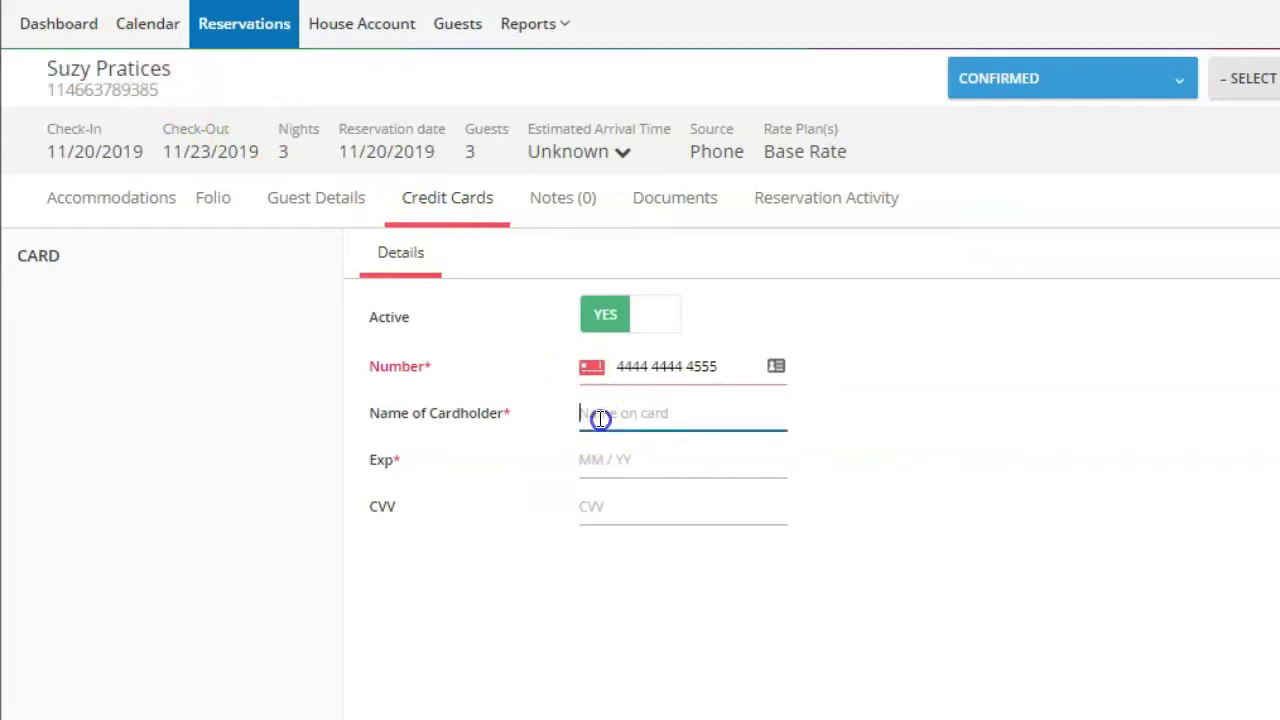
{"action": "key", "text": "ctrl+v"}
Step: Enter expiry 07/22 and save the card
{"action": "left_click", "coordinate": [614, 459]}
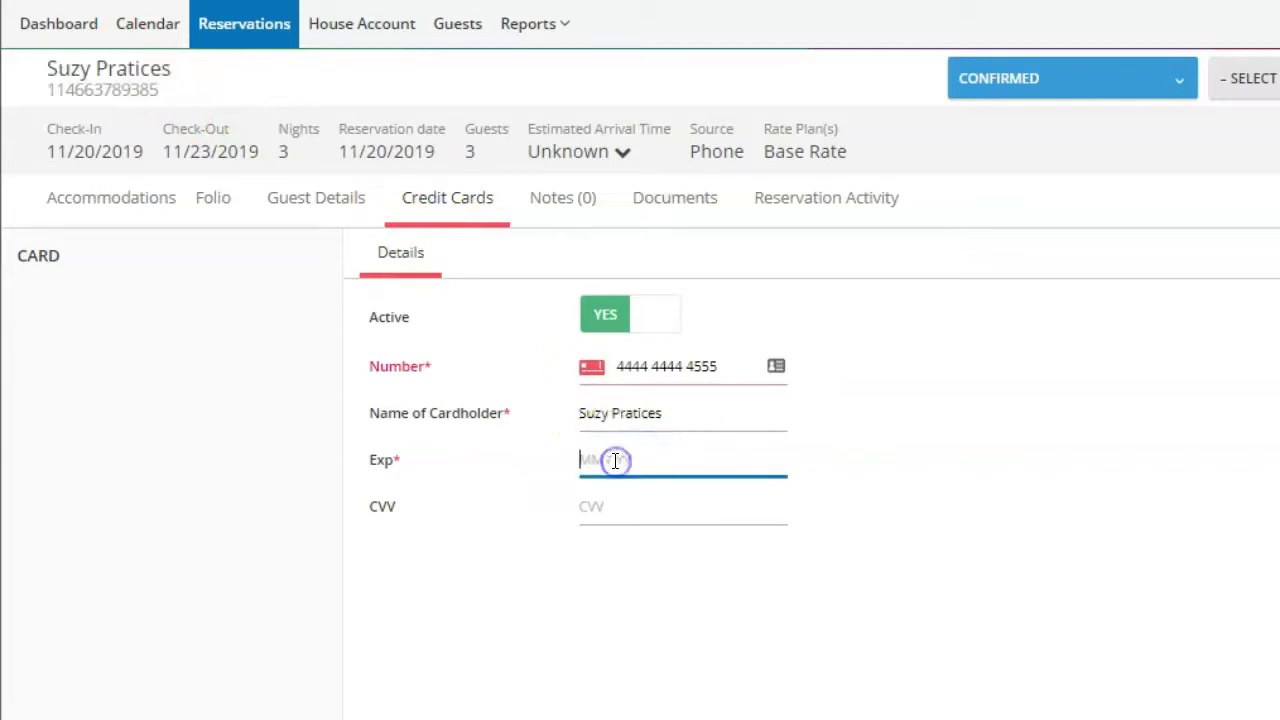
{"action": "type", "text": "07 / 22"}
{"action": "left_click", "coordinate": [1166, 694]}
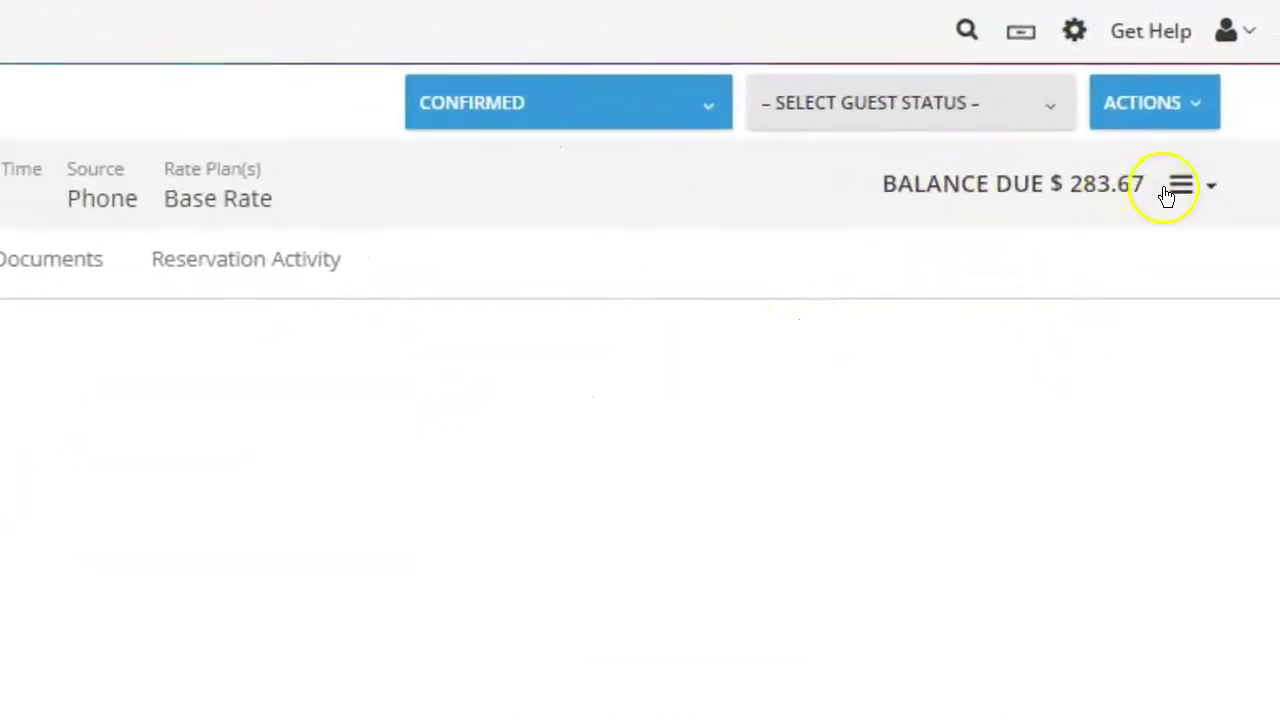
Step: View the balance-due breakdown, then return to Accommodations showing Room 17
{"action": "left_click", "coordinate": [1185, 195]}
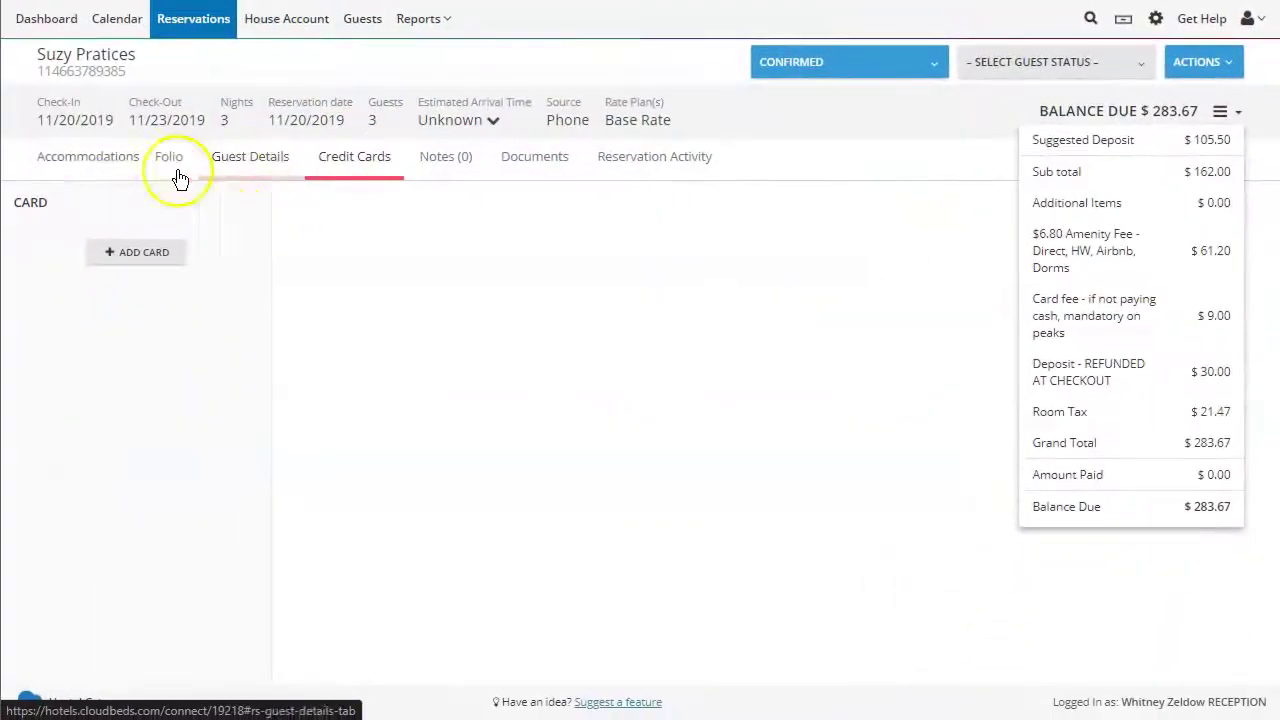
{"action": "left_click", "coordinate": [101, 167]}
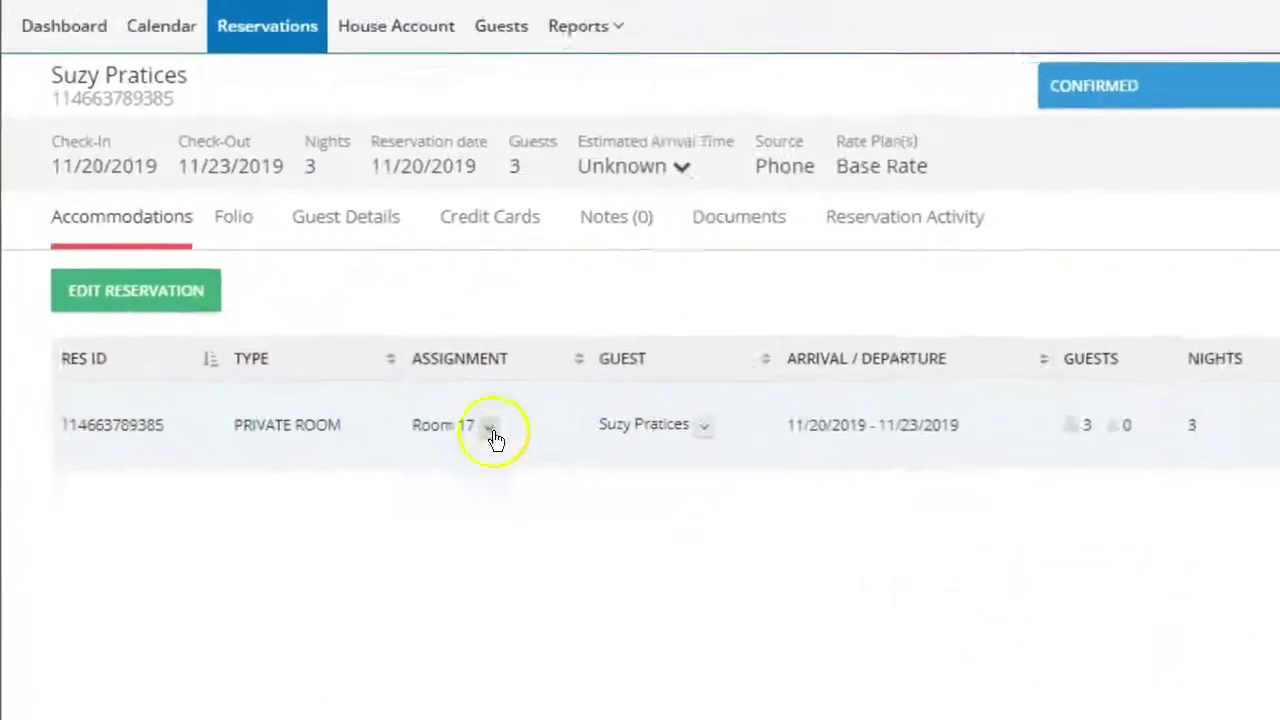
{"action": "left_click", "coordinate": [353, 308]}
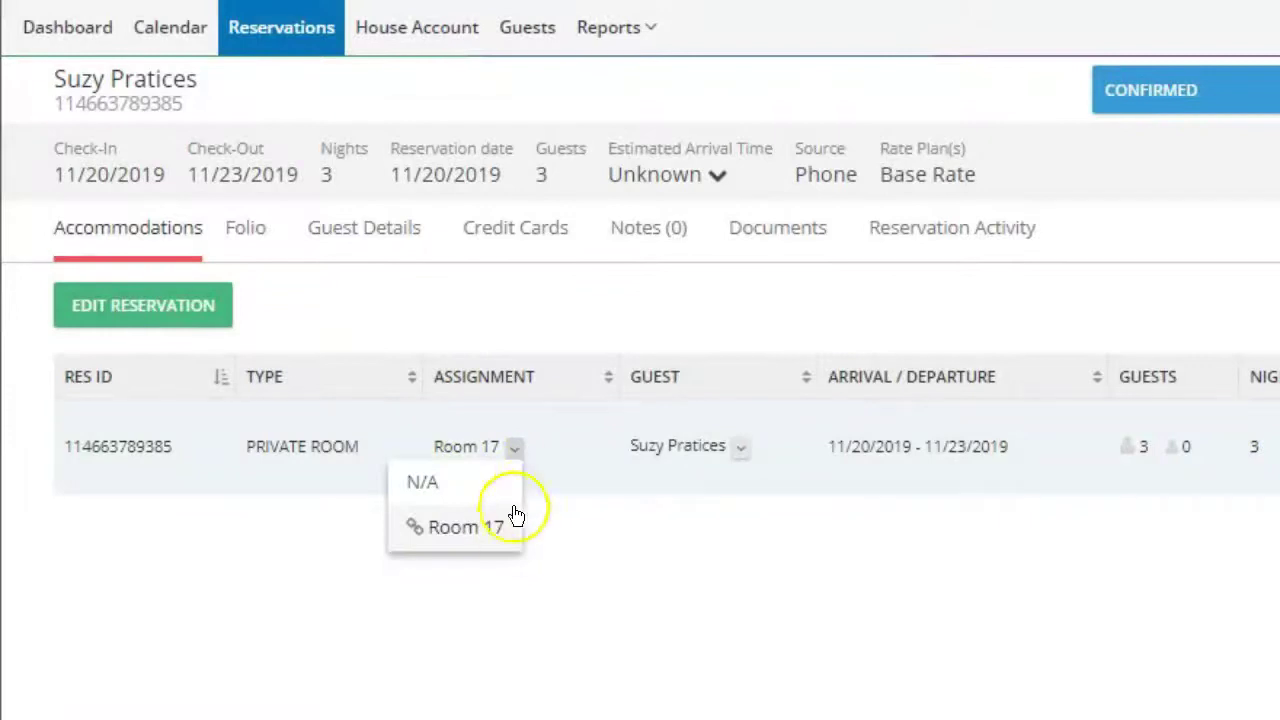
{"action": "left_click", "coordinate": [466, 527]}
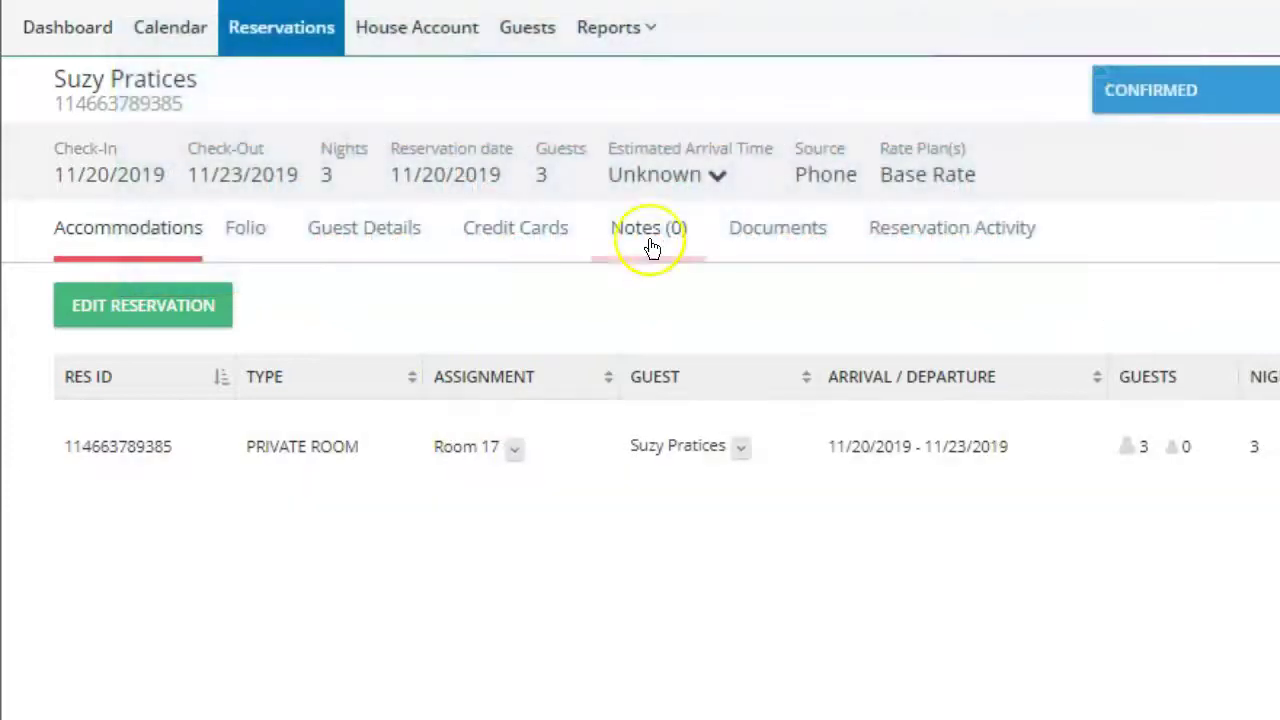
Step: Add the note 'Has pets so put in room 17' and open the November 2019 calendar
{"action": "left_click", "coordinate": [655, 232]}
{"action": "left_click", "coordinate": [592, 357]}
{"action": "type", "text": "Has pets so "}
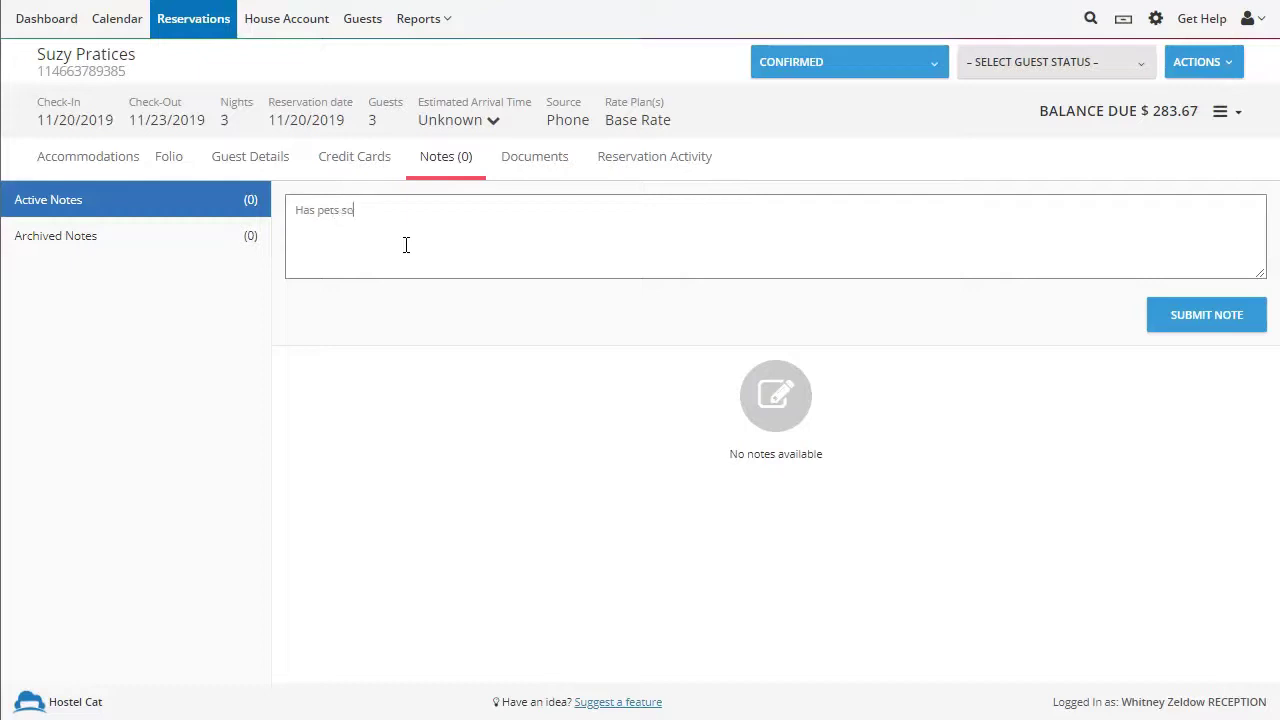
{"action": "type", "text": "put in room 17"}
{"action": "left_click", "coordinate": [1147, 321]}
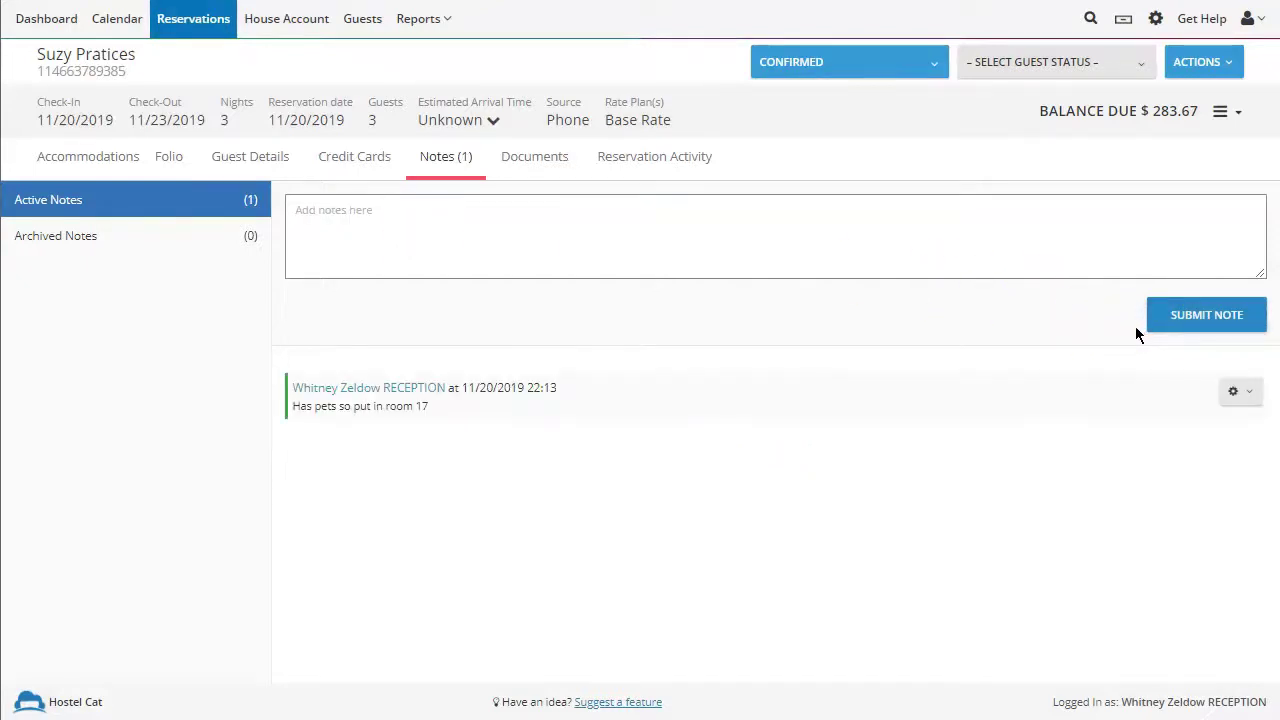
{"action": "left_click", "coordinate": [120, 22]}
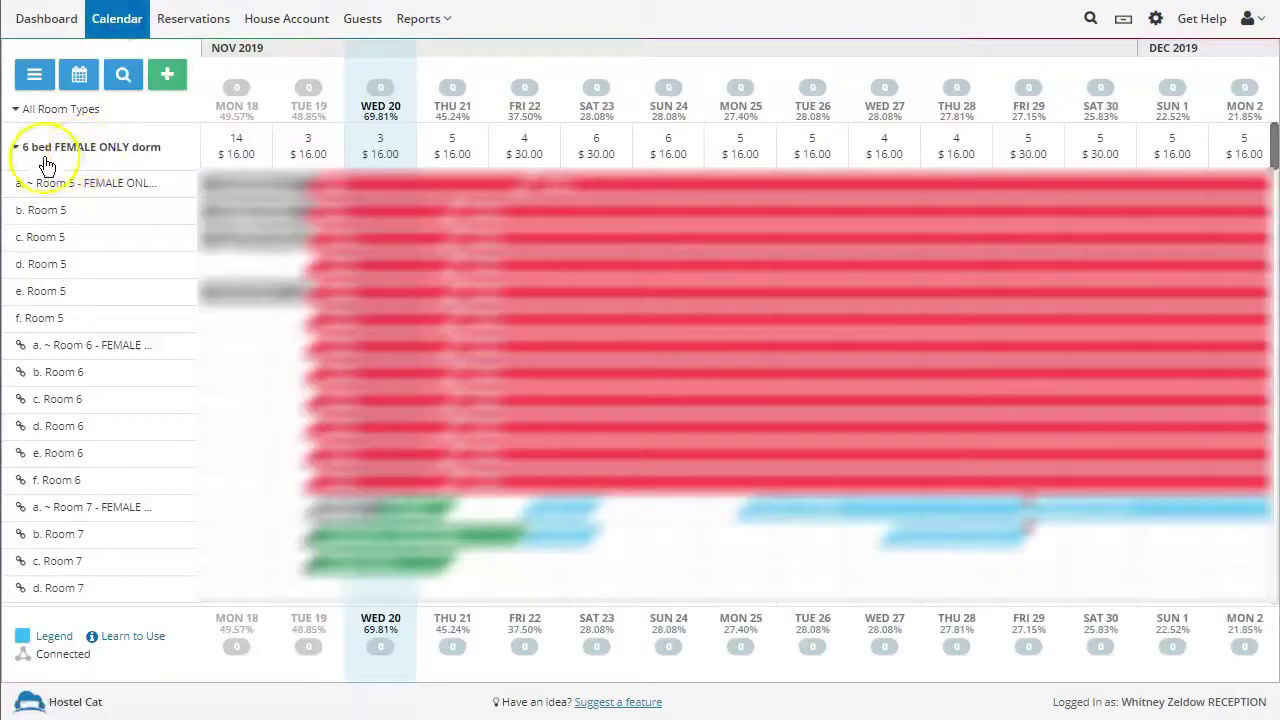
Step: Collapse the calendar to room types, then expand Private Room to reveal the new booking in Room 17 (November 20–23)
{"action": "left_click", "coordinate": [22, 108]}
{"action": "left_click", "coordinate": [45, 291]}
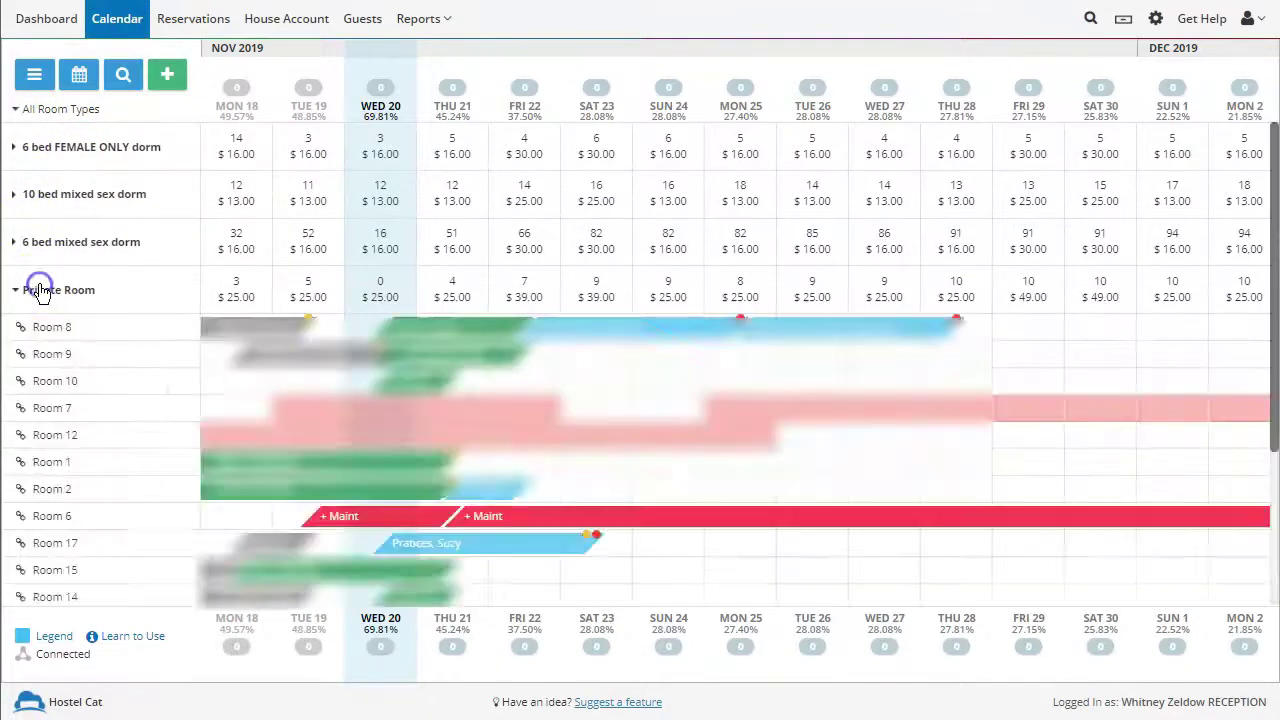
{"action": "scroll", "coordinate": [48, 320], "scroll_direction": "down", "scroll_amount": 2}
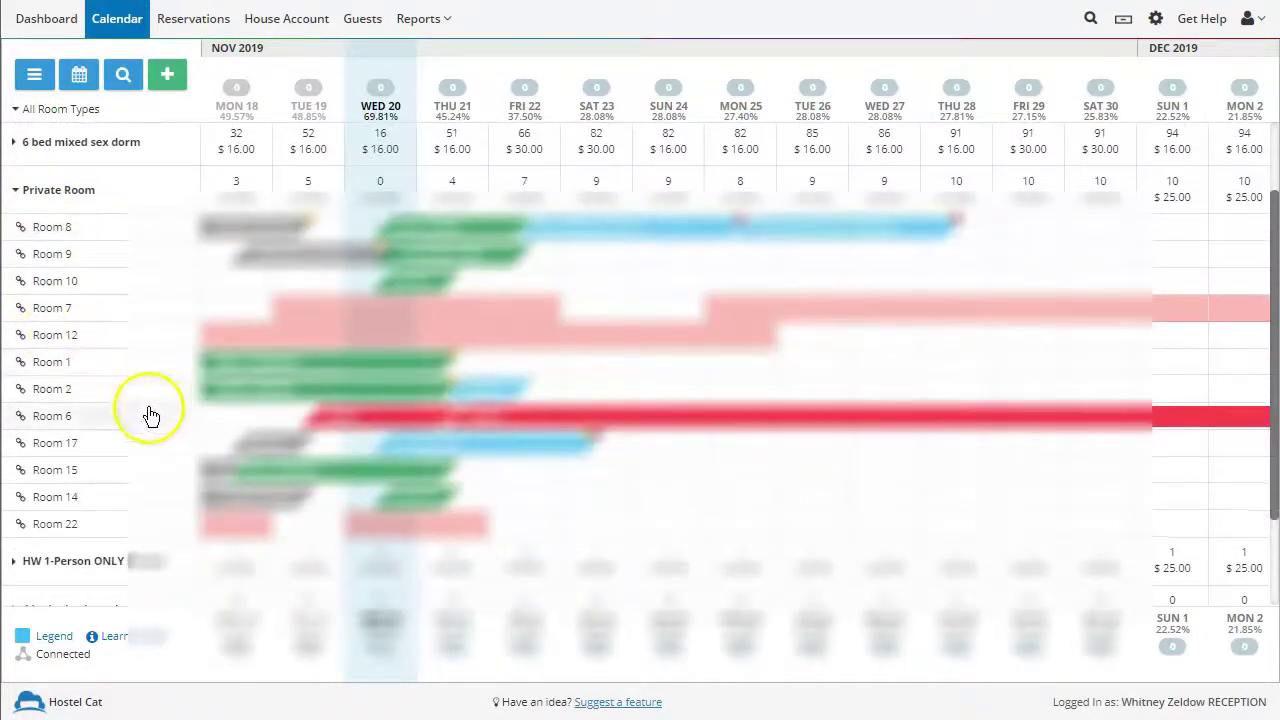